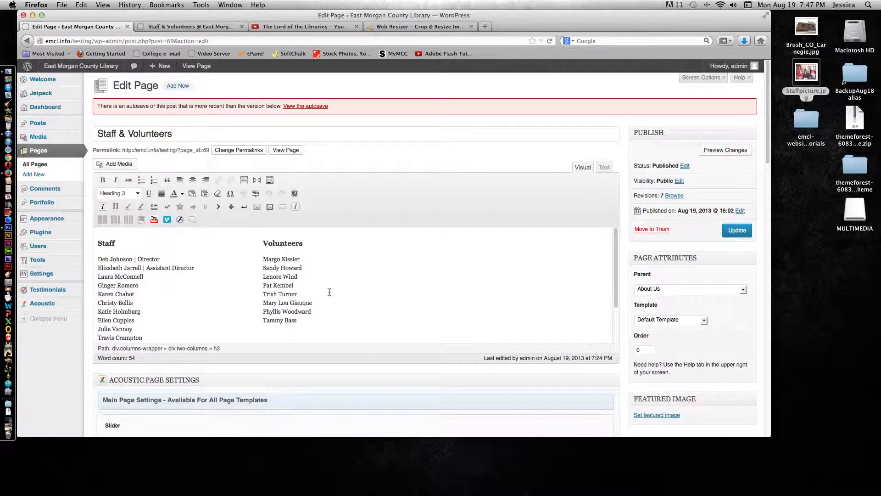
pyautogui.scroll(-3, 356, 286)
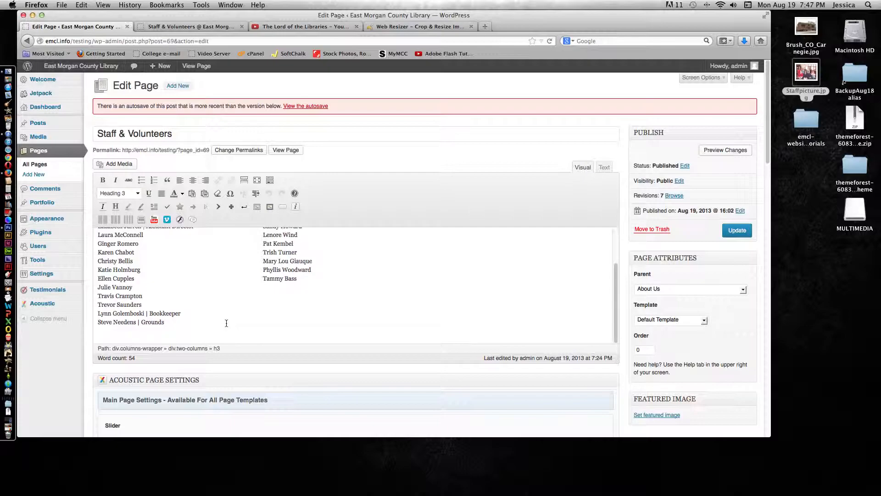
pyautogui.click(172, 325)
pyautogui.click(124, 333)
pyautogui.press('BackSpace')
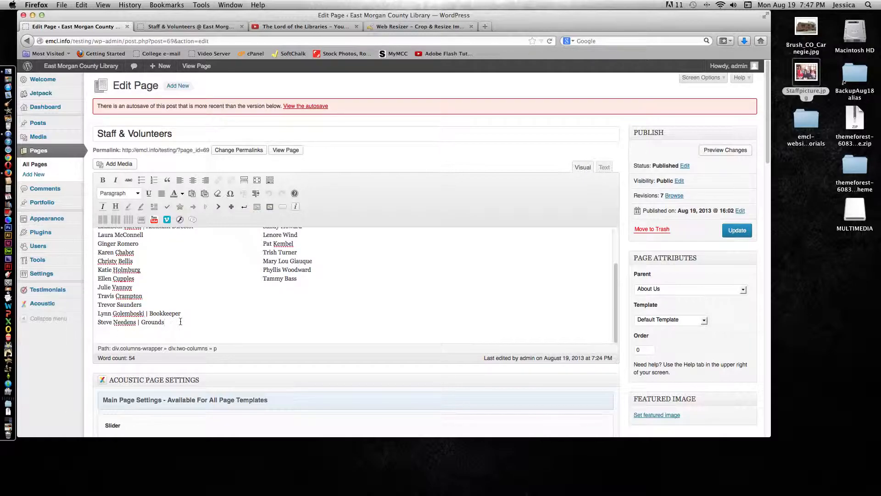
pyautogui.scroll(3, 181, 321)
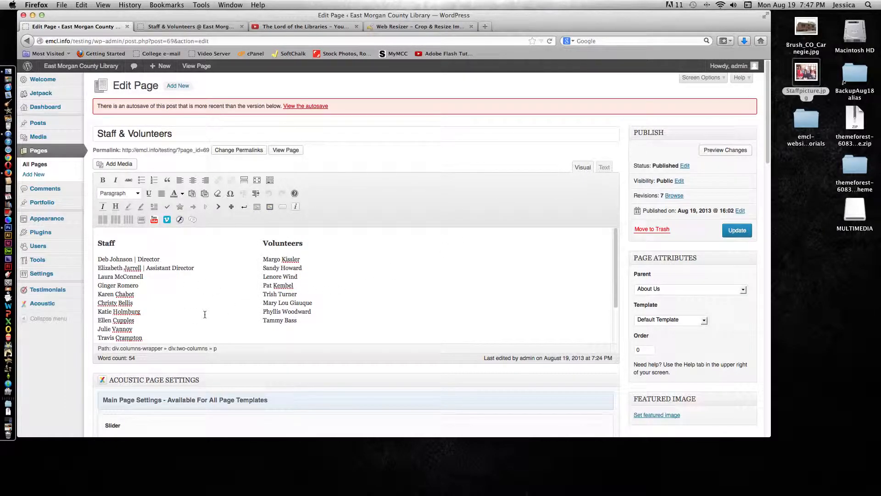
# - Show the page content as HTML and add a placeholder line "add pic" below the final closing div tag
pyautogui.click(604, 168)
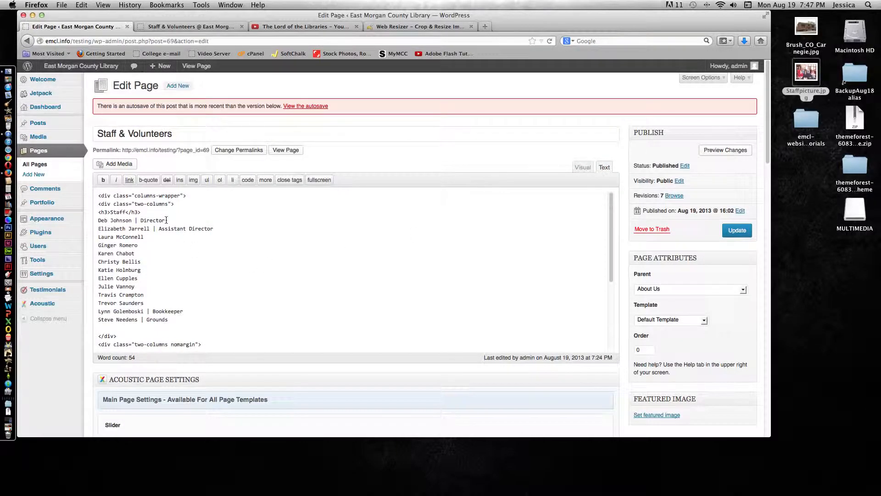
pyautogui.moveTo(174, 204); pyautogui.dragTo(98, 196)
pyautogui.moveTo(148, 213); pyautogui.dragTo(125, 212)
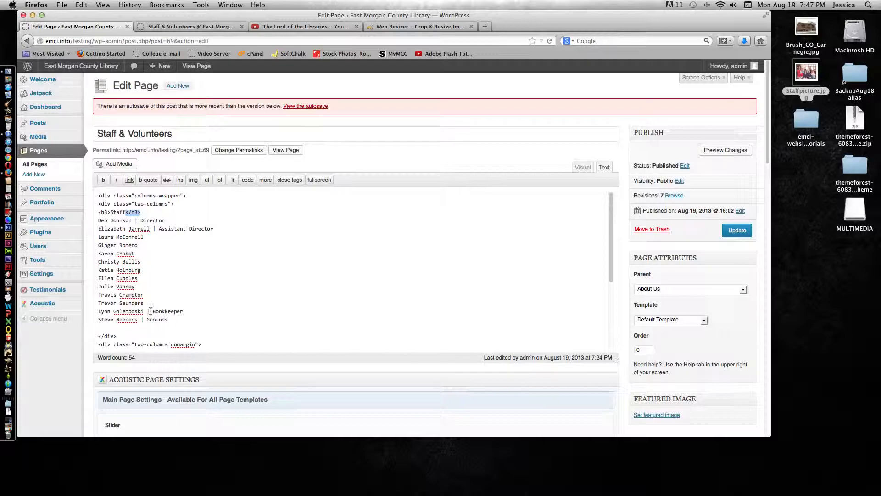
pyautogui.scroll(-1, 150, 311)
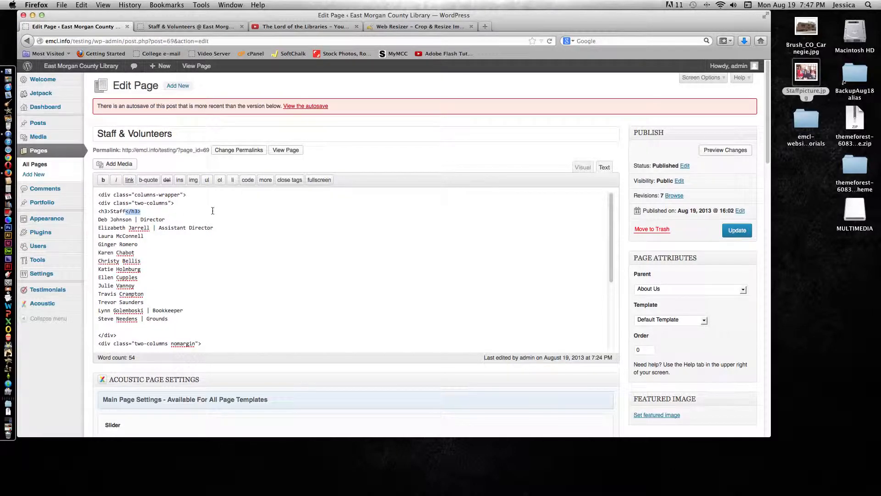
pyautogui.scroll(-5, 201, 243)
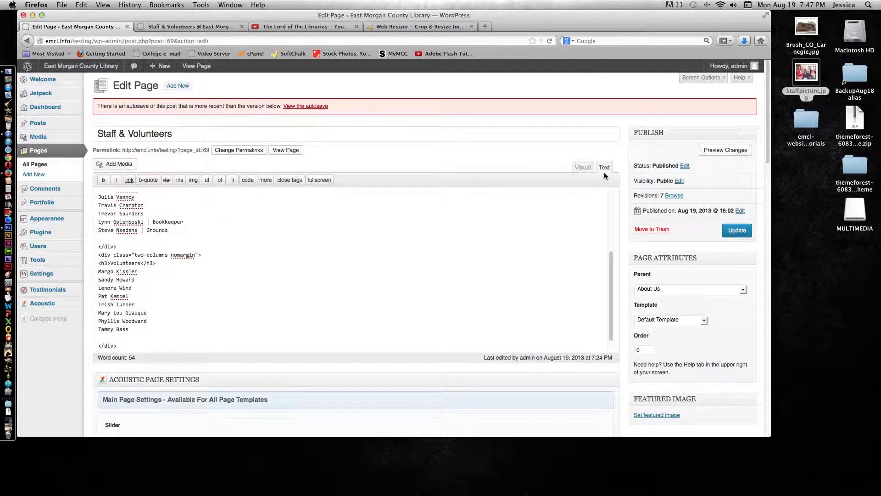
pyautogui.scroll(-1, 140, 330)
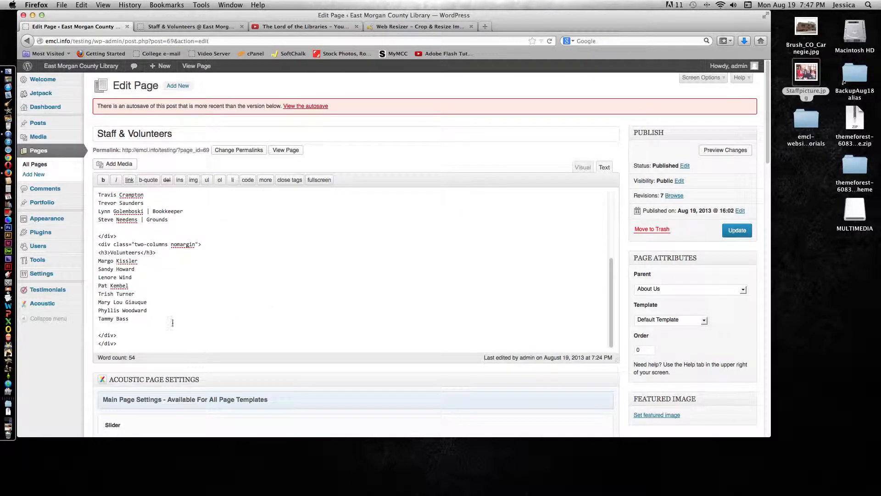
pyautogui.click(124, 341)
pyautogui.press('Return')
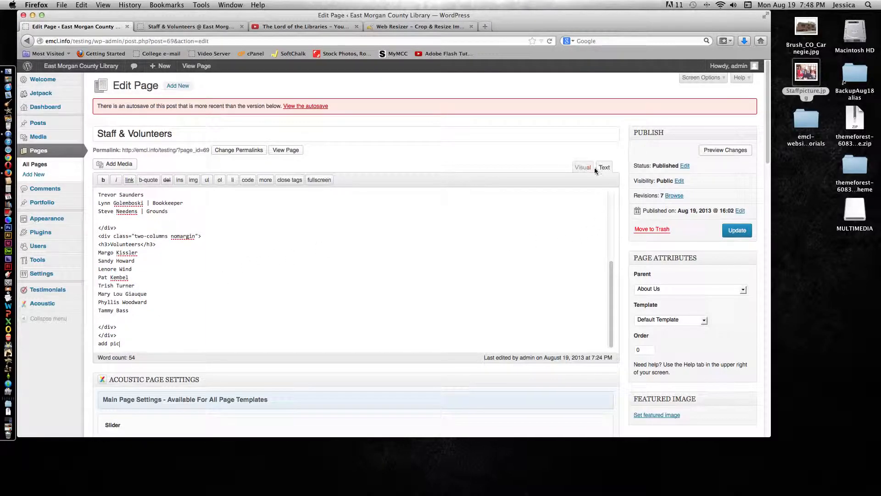
# - Return to the visual editor and delete the "add pic" placeholder text, keeping the cursor on its line
pyautogui.click(583, 167)
pyautogui.scroll(-3, 180, 329)
pyautogui.scroll(-2, 180, 327)
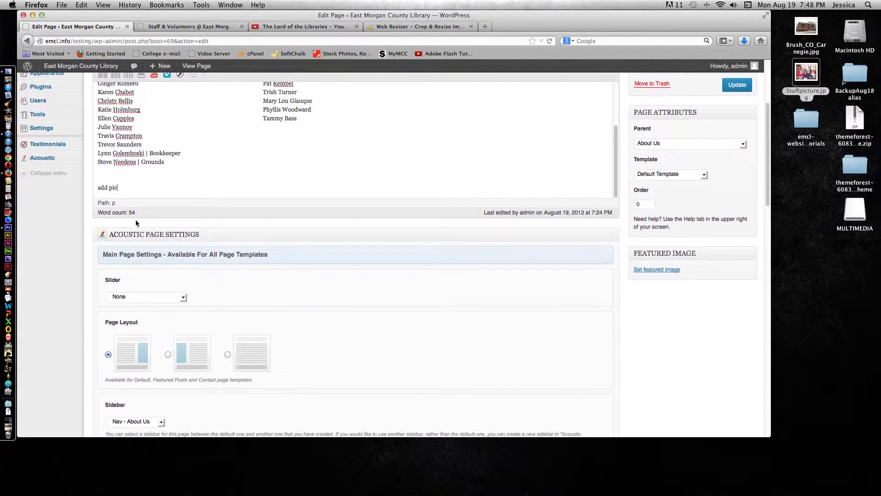
pyautogui.moveTo(118, 187); pyautogui.dragTo(91, 187)
pyautogui.press('BackSpace')
# - Enlarge the content editing area so both name lists and the empty line below them fit
pyautogui.scroll(2, 106, 188)
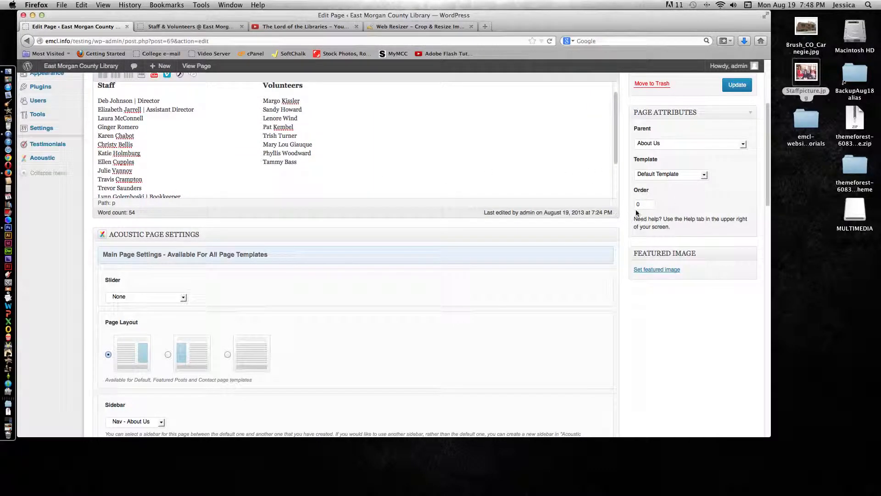
pyautogui.moveTo(617, 216); pyautogui.dragTo(613, 331)
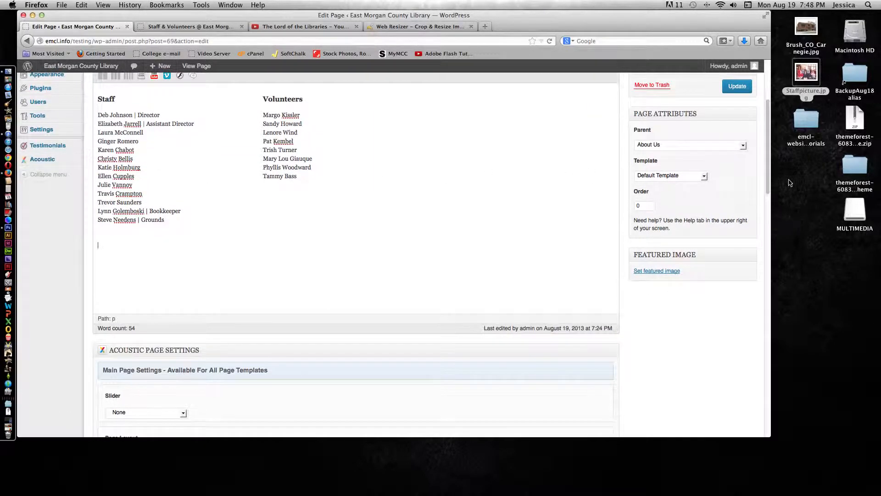
pyautogui.moveTo(767, 182); pyautogui.dragTo(767, 158)
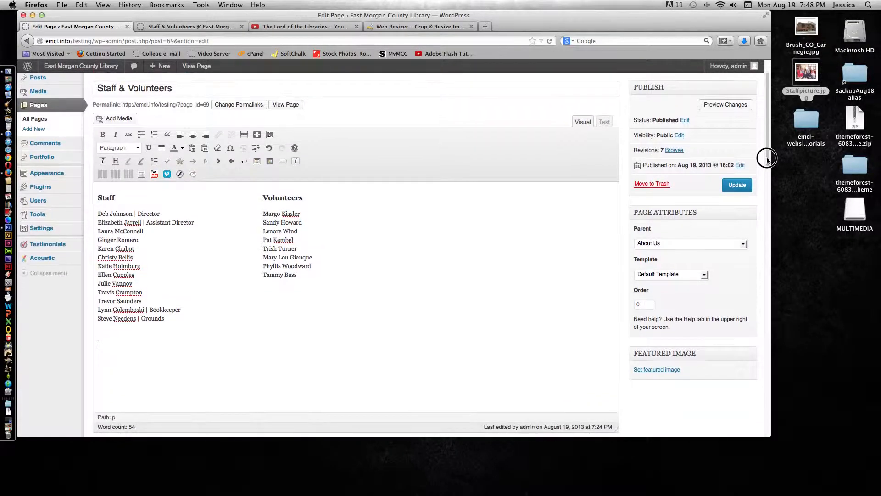
# - Start adding media to the page and examine the attachment details of slider-girl-reading-glow2.jpg in the media library
pyautogui.click(113, 118)
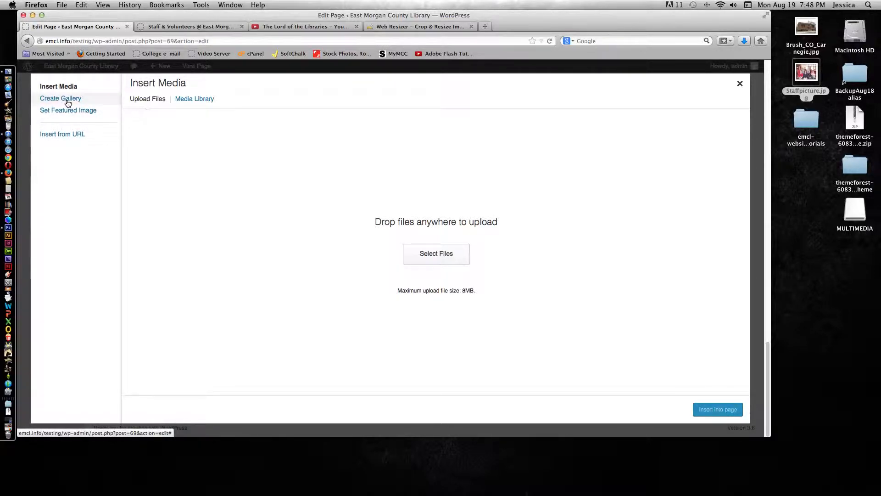
pyautogui.click(193, 102)
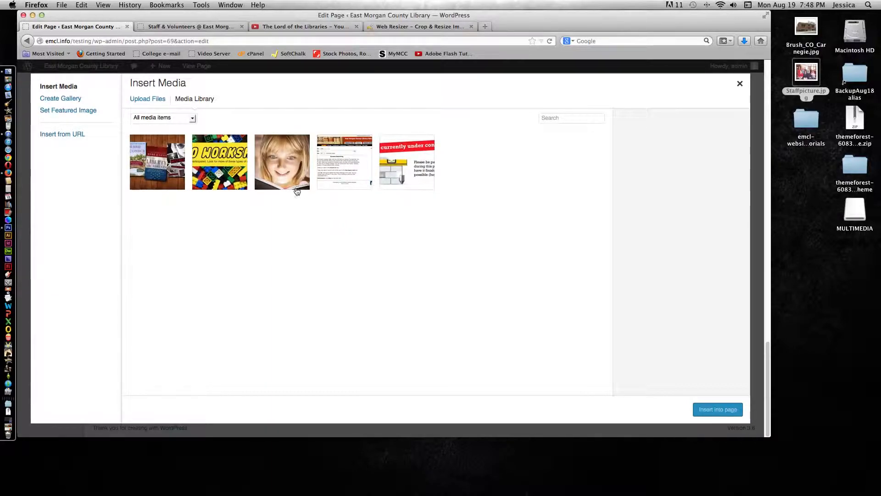
pyautogui.click(282, 165)
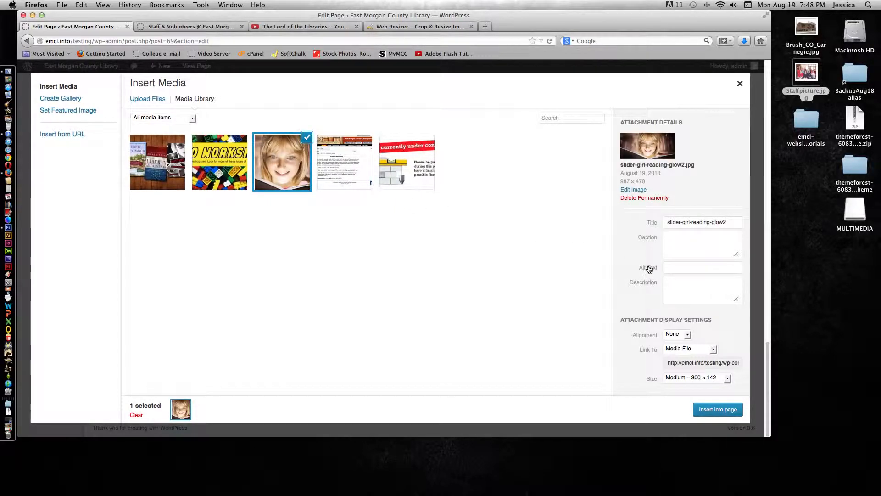
pyautogui.click(687, 266)
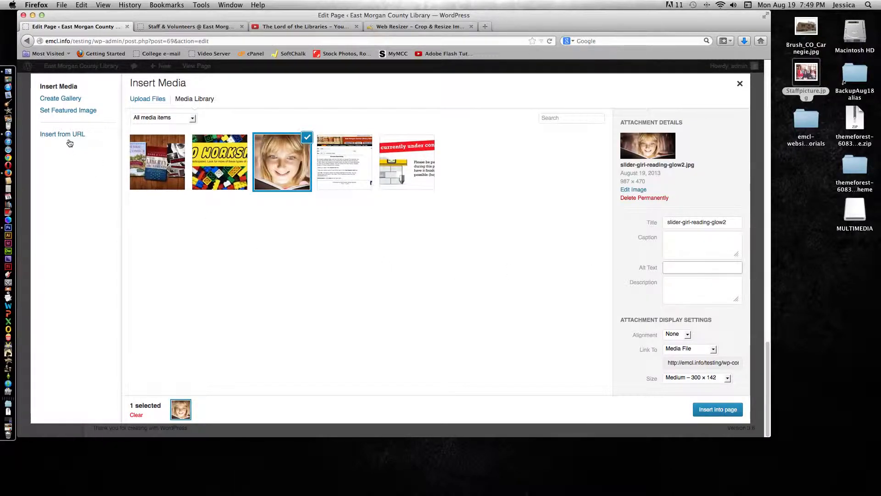
# - Upload Staffpicture.jpg from the desktop to the media library and show its attachment details
pyautogui.click(144, 100)
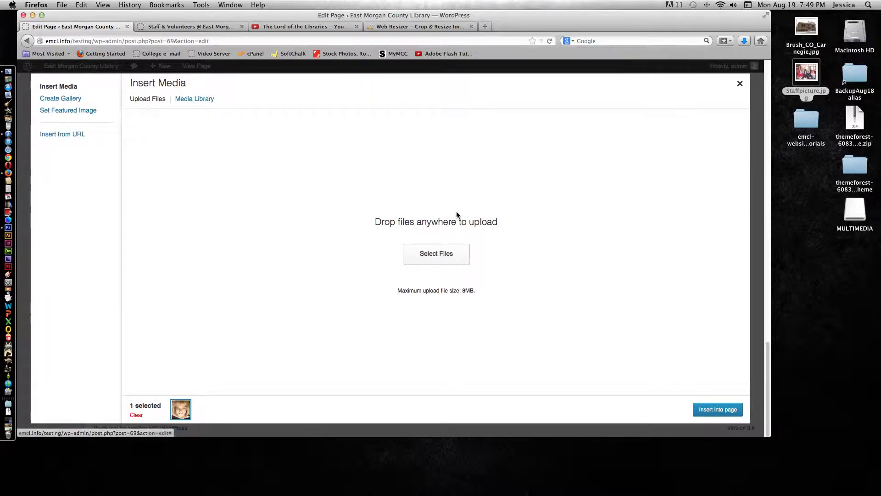
pyautogui.moveTo(808, 74); pyautogui.dragTo(441, 196)
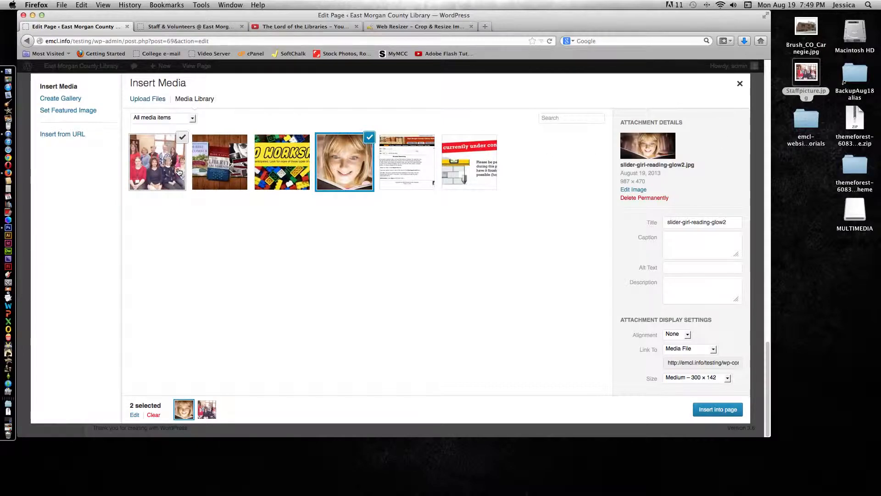
pyautogui.click(178, 171)
# - Set the uploaded picture's alt text to "emcl staff picture" and its title to "Staff picture"
pyautogui.click(697, 243)
pyautogui.write('emcl staff picture')
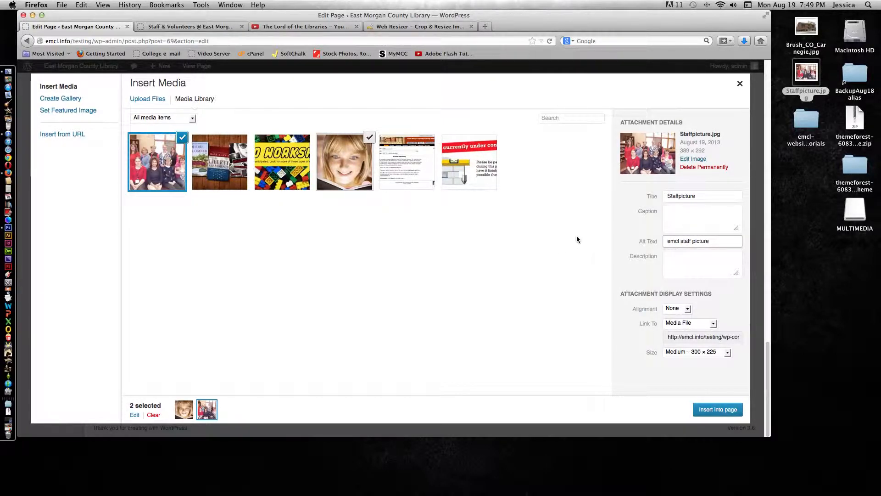
pyautogui.click(681, 217)
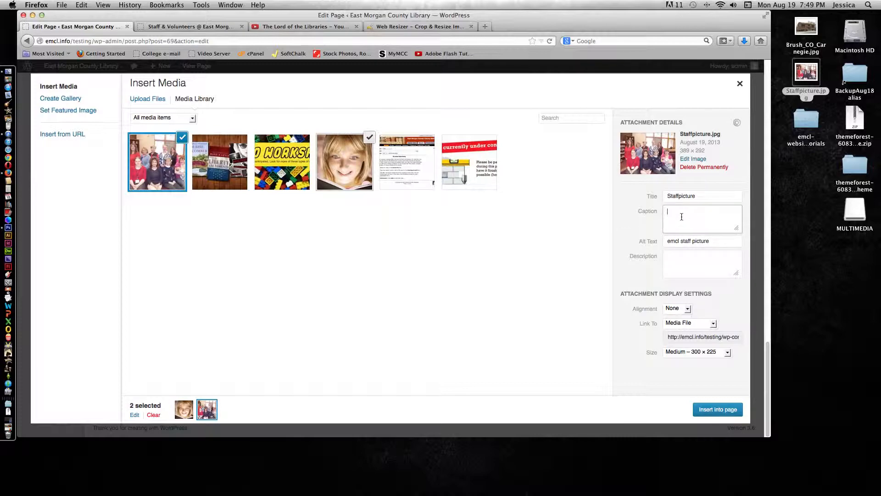
pyautogui.click(678, 195)
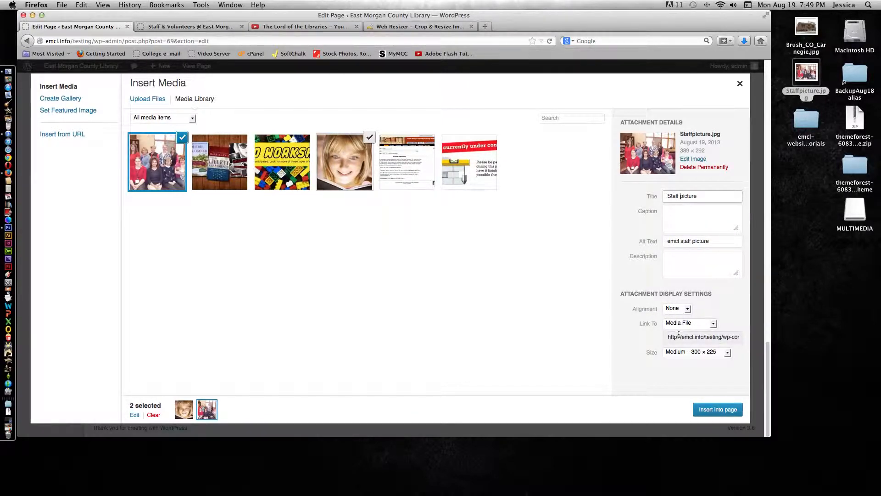
# - Insert the selected media with the staff picture at Full Size – 389 × 292, and delete the unwanted reading-girl image from the page
pyautogui.click(684, 352)
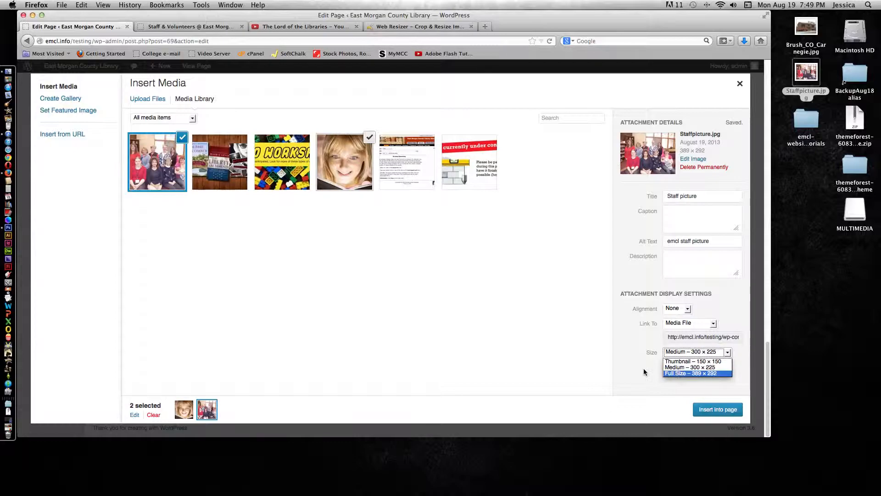
pyautogui.click(681, 373)
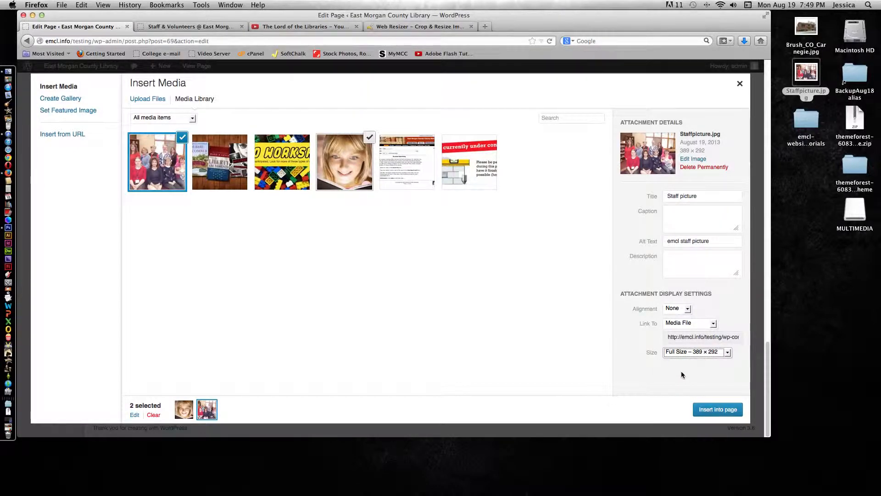
pyautogui.click(710, 409)
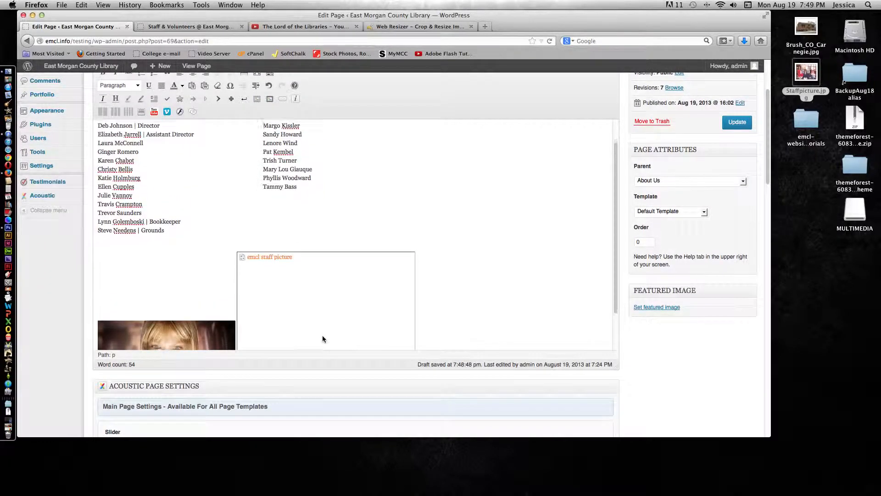
pyautogui.click(130, 298)
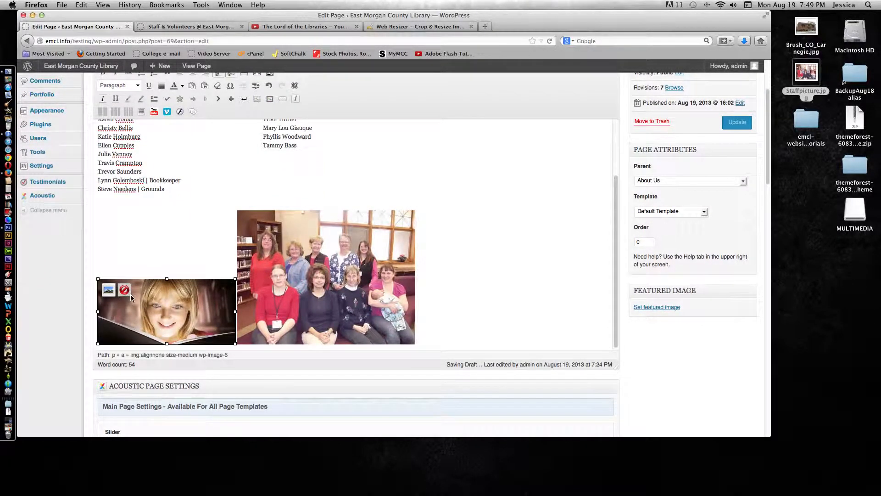
pyautogui.click(125, 291)
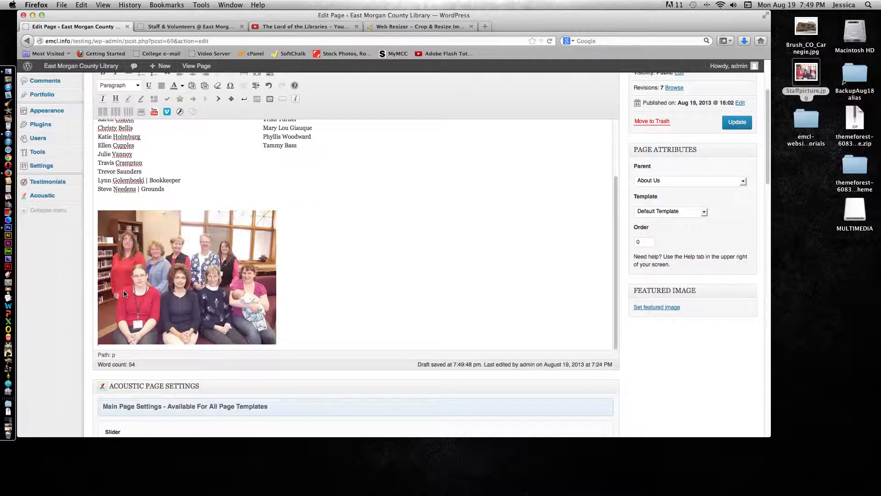
# - Review the inserted staff picture's size, alignment and link settings, and close them without changes
pyautogui.click(153, 274)
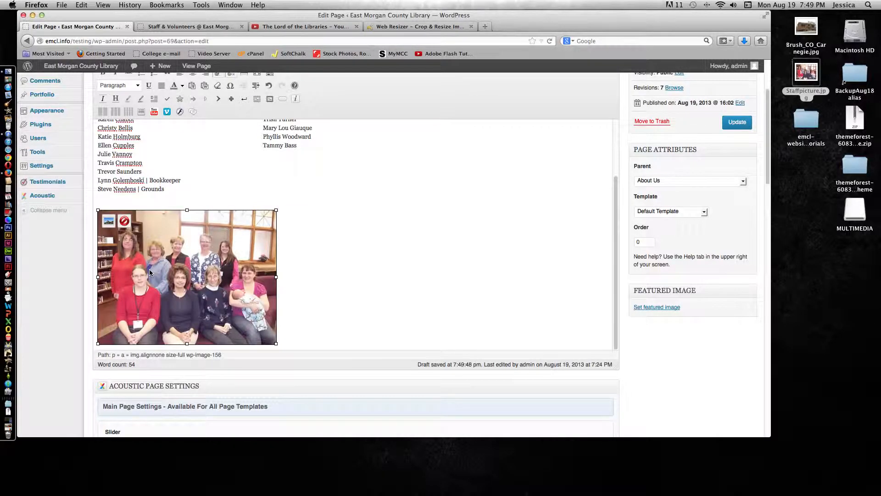
pyautogui.click(107, 223)
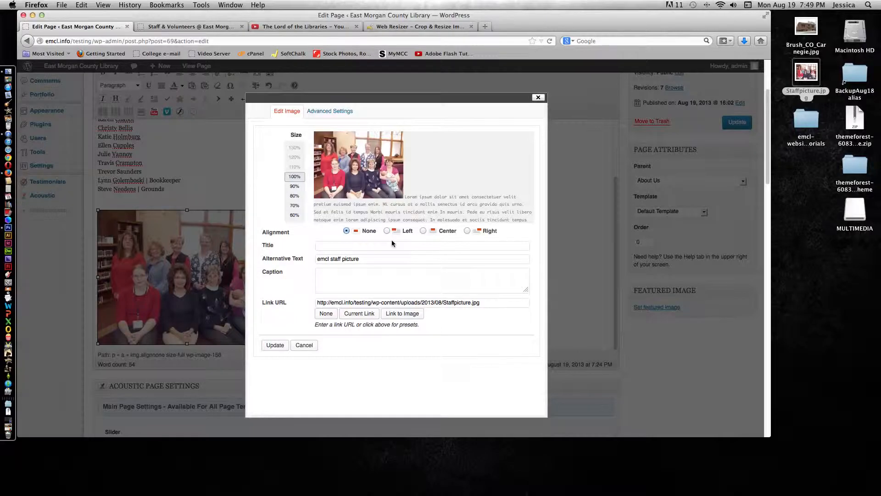
pyautogui.click(303, 345)
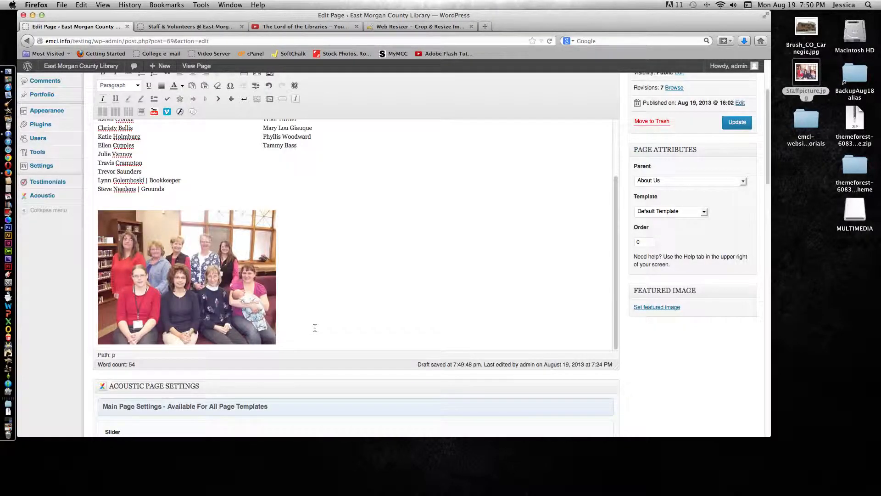
# - Add two empty lines below the staff picture in the page content
pyautogui.press('Return')
pyautogui.press('Return')
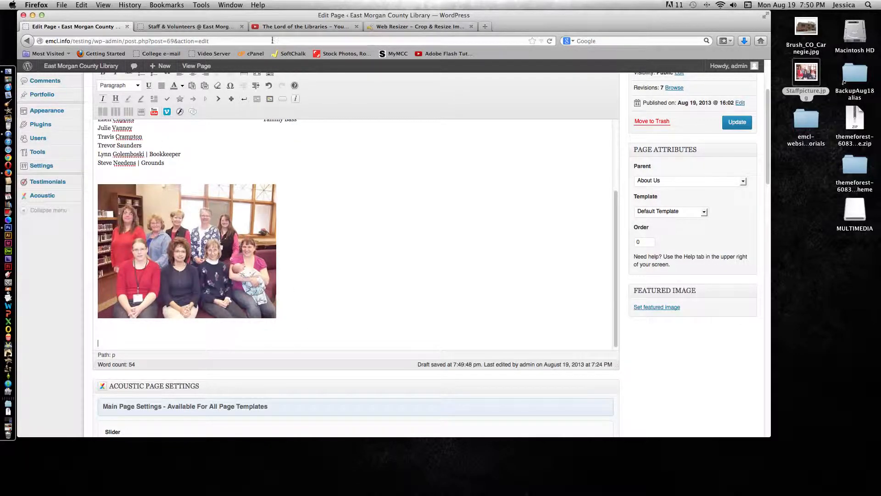
# - Switch to YouTube and open the sharing options of the video The Lord of the Libraries
pyautogui.click(289, 28)
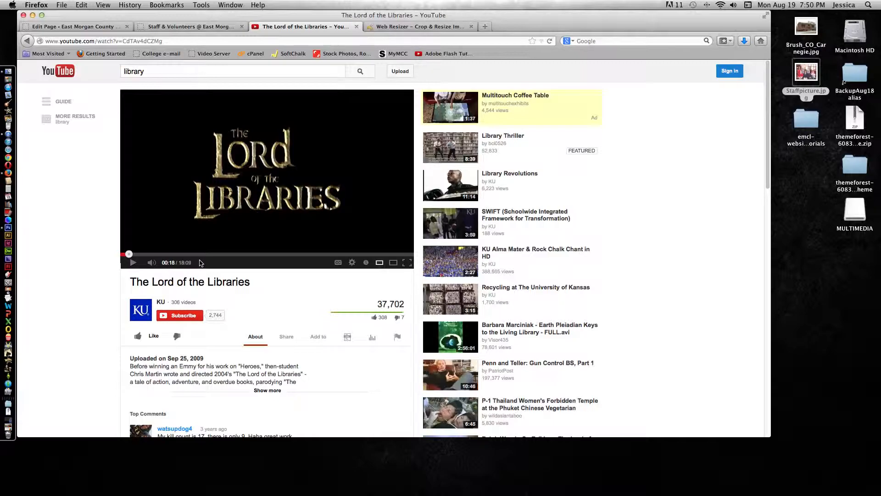
pyautogui.scroll(-10, 255, 298)
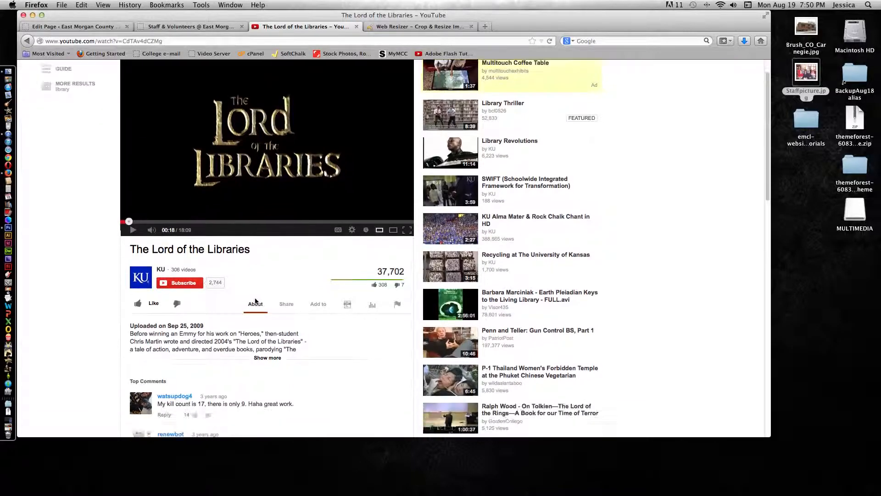
pyautogui.scroll(10, 254, 297)
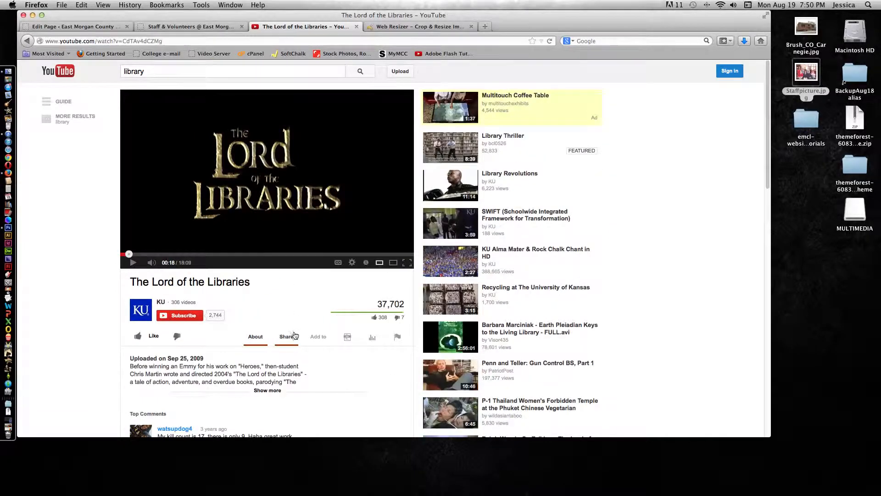
pyautogui.click(289, 338)
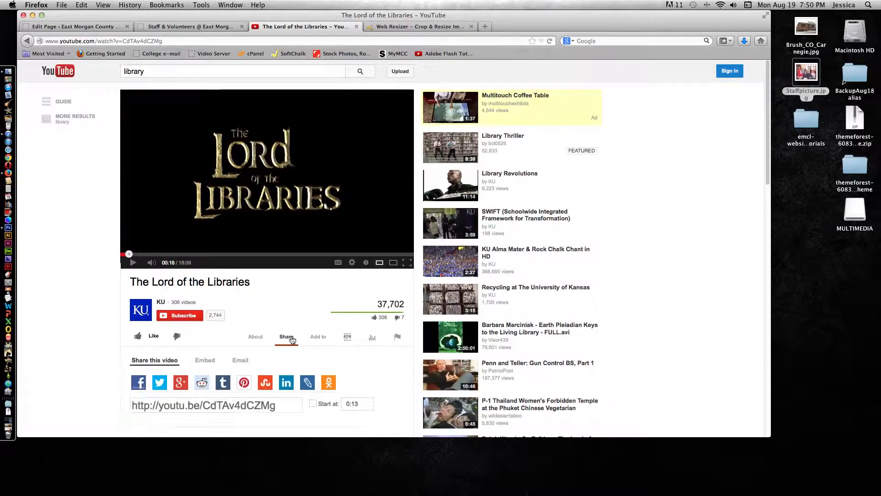
# - Copy the share link of The Lord of the Libraries video and return to the Staff & Volunteers page editor
pyautogui.click(213, 404)
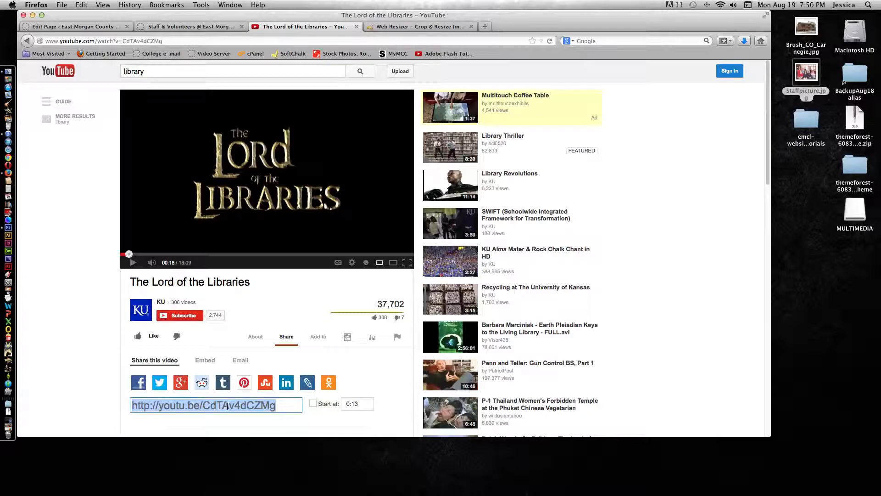
pyautogui.rightClick(218, 407)
pyautogui.click(241, 314)
pyautogui.click(160, 26)
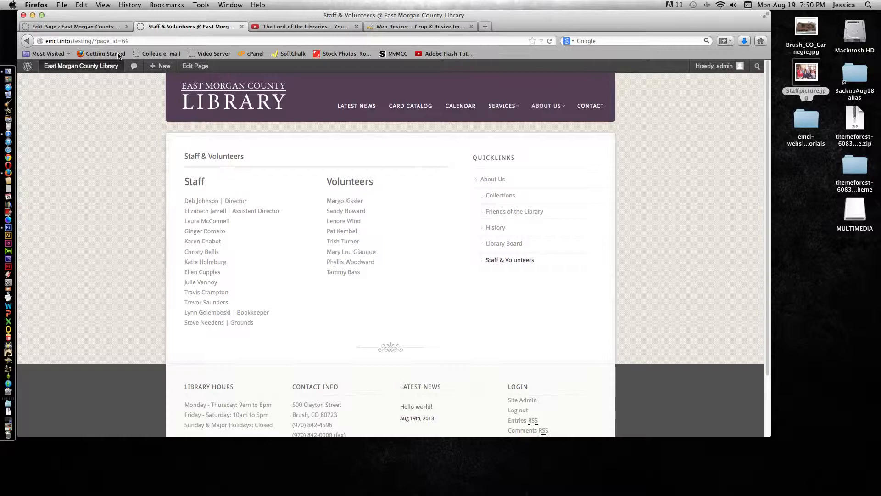
pyautogui.click(105, 27)
# - Insert the YouTube video below the staff picture from the copied link, leaving width and height empty, and update the page
pyautogui.click(154, 112)
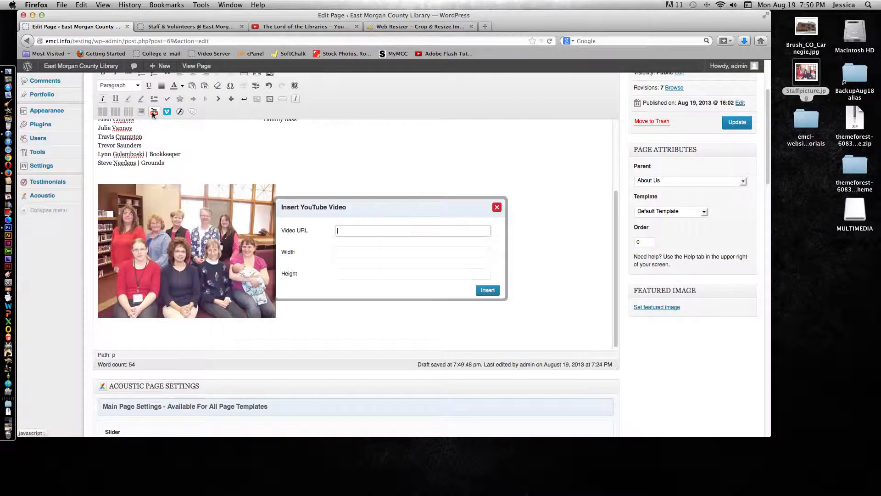
pyautogui.rightClick(348, 233)
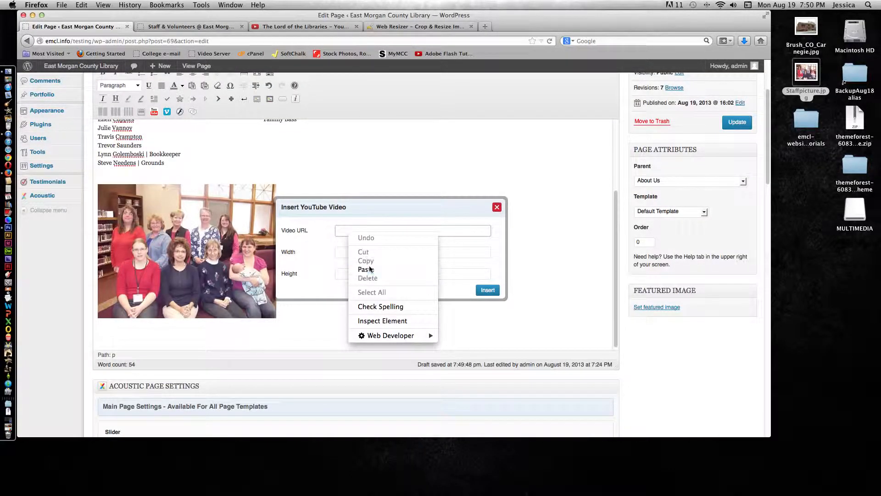
pyautogui.click(366, 268)
pyautogui.click(360, 251)
pyautogui.click(364, 274)
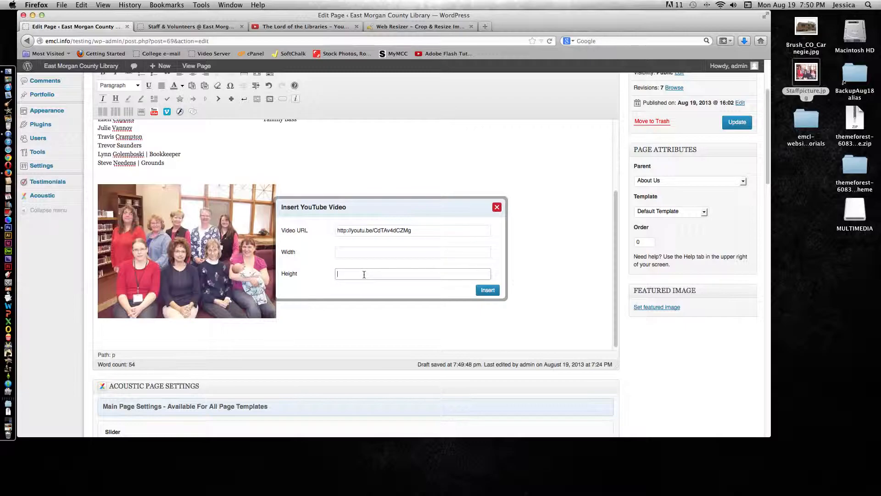
pyautogui.click(488, 289)
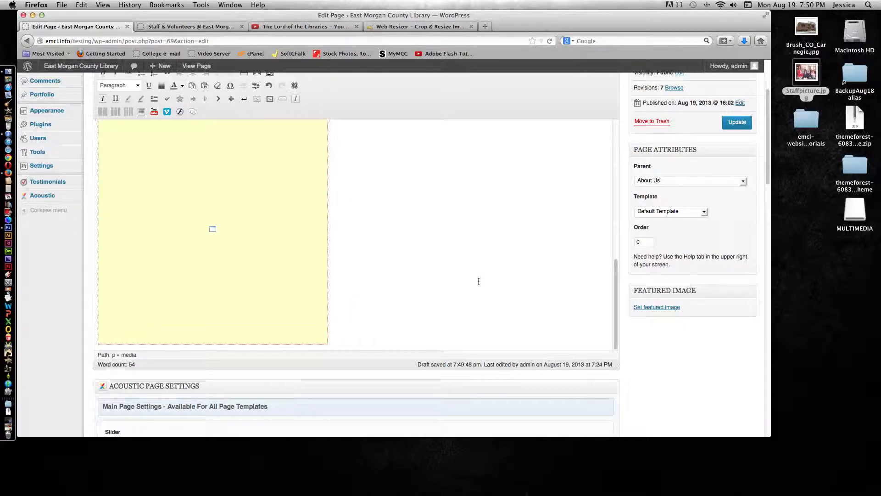
pyautogui.scroll(3, 416, 247)
pyautogui.scroll(-3, 415, 247)
pyautogui.click(742, 124)
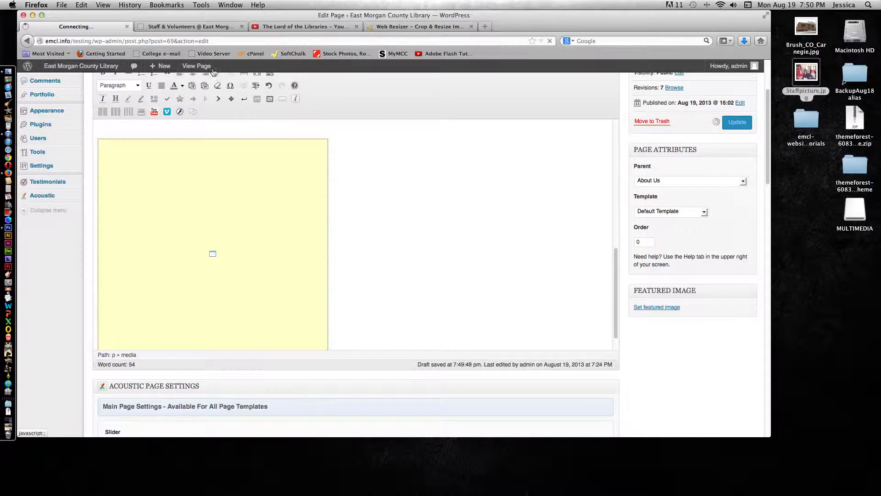
# - Reload the live Staff & Volunteers page, open the staff picture on its own, and return to the page
pyautogui.click(210, 28)
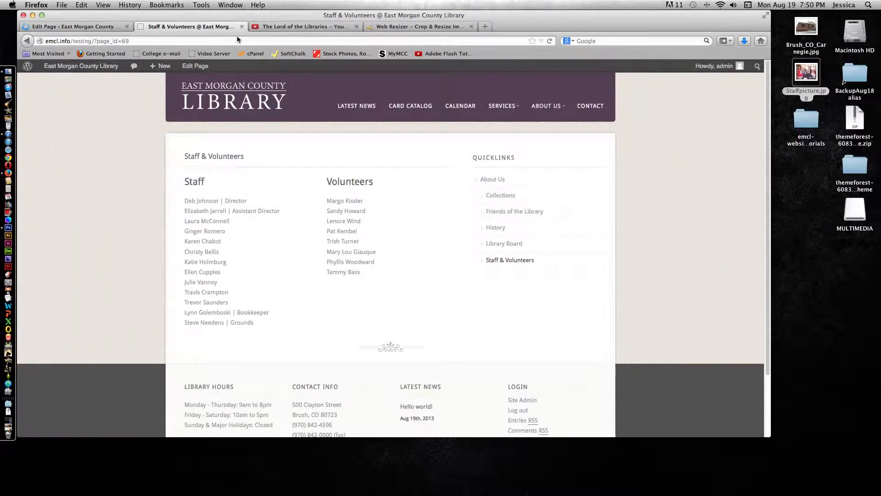
pyautogui.click(550, 41)
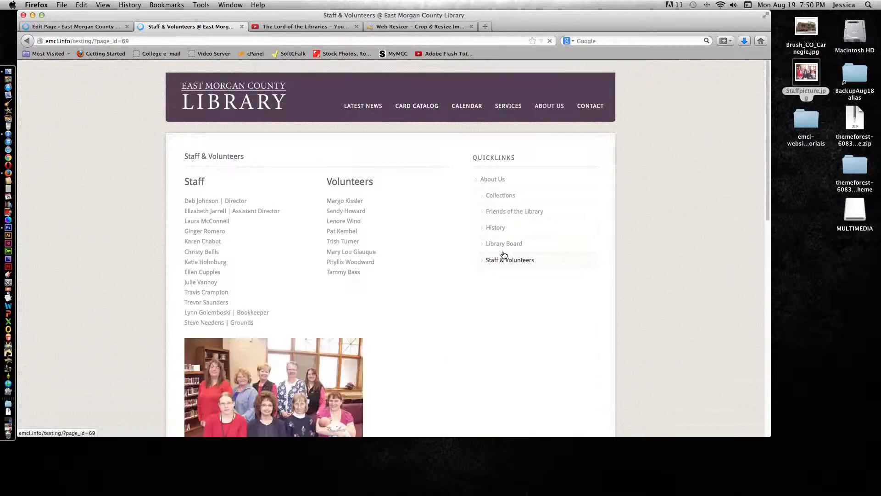
pyautogui.click(253, 262)
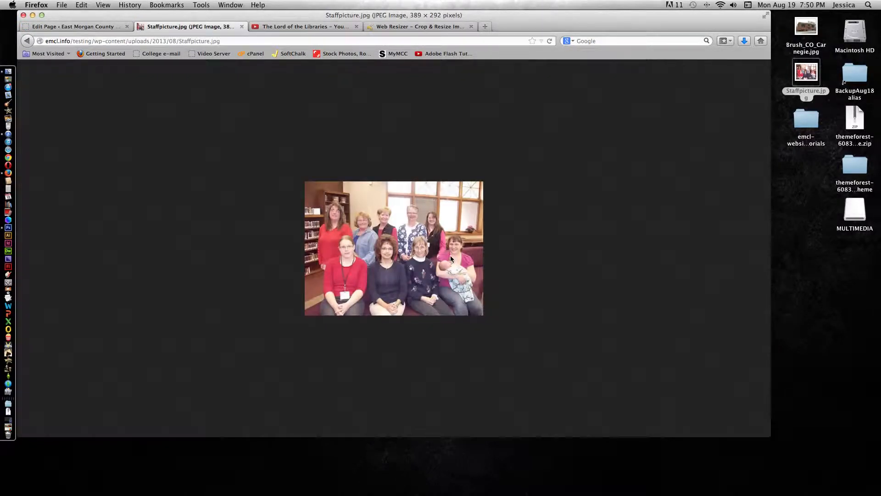
pyautogui.click(28, 41)
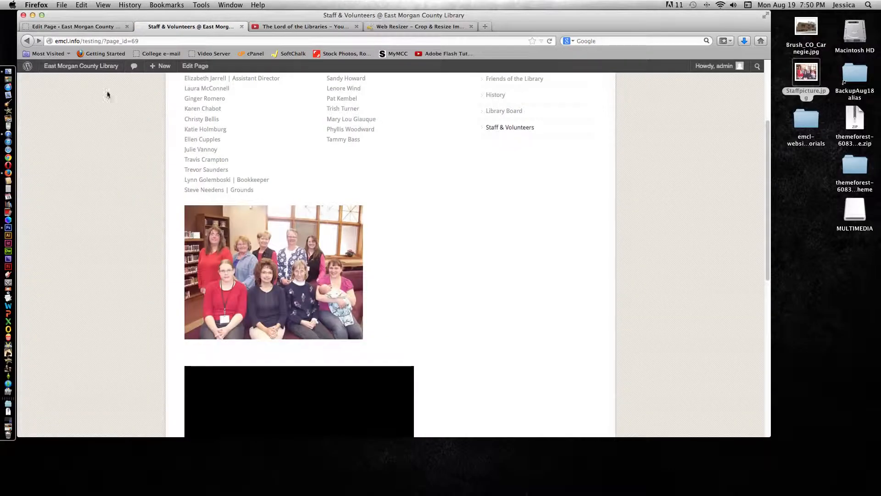
# - Try to play the embedded video on the live page, then open its error help link and close that tab
pyautogui.scroll(-5, 419, 302)
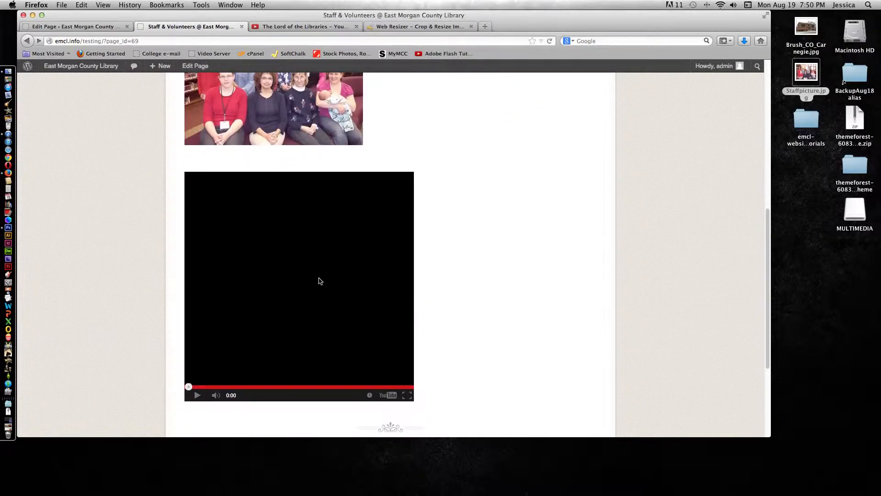
pyautogui.click(308, 278)
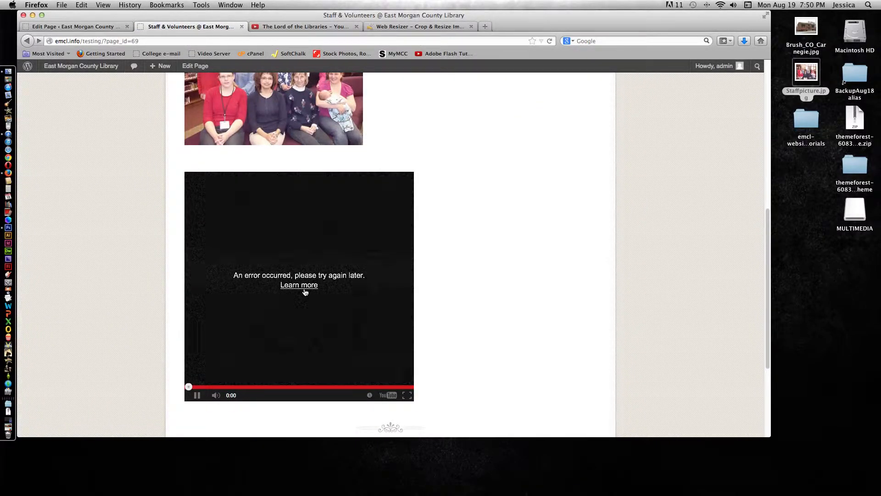
pyautogui.click(304, 289)
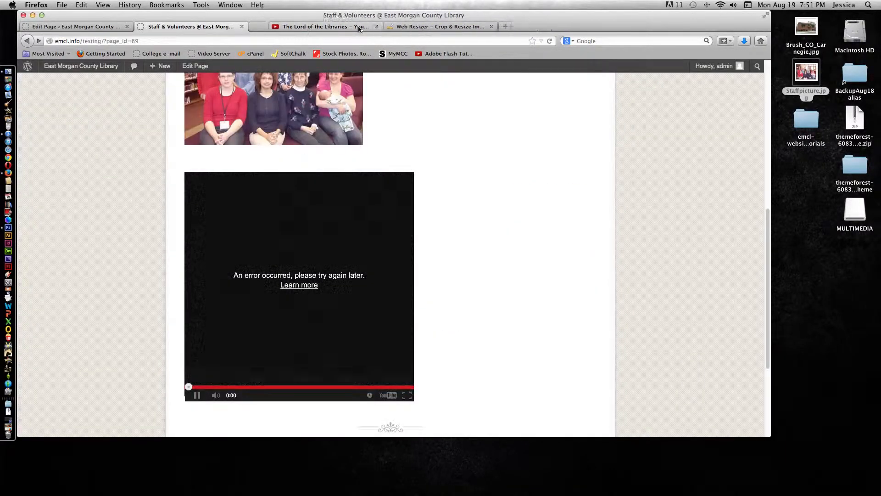
pyautogui.click(356, 26)
# - Look through the YouTube video's option panels and display its embed code to check the video dimensions
pyautogui.click(328, 28)
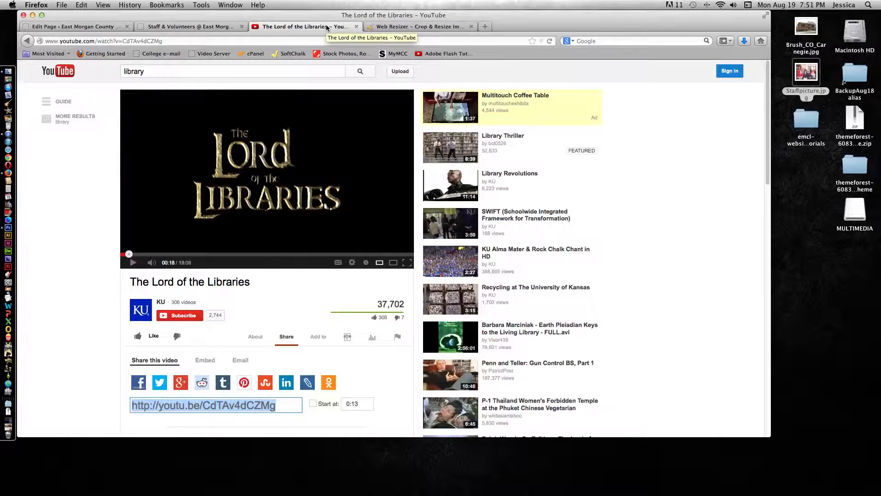
pyautogui.click(325, 340)
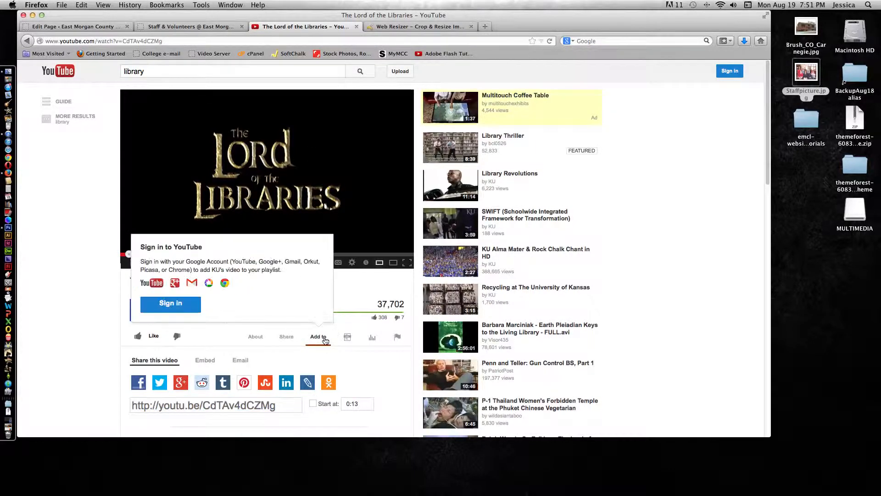
pyautogui.click(349, 340)
pyautogui.click(374, 340)
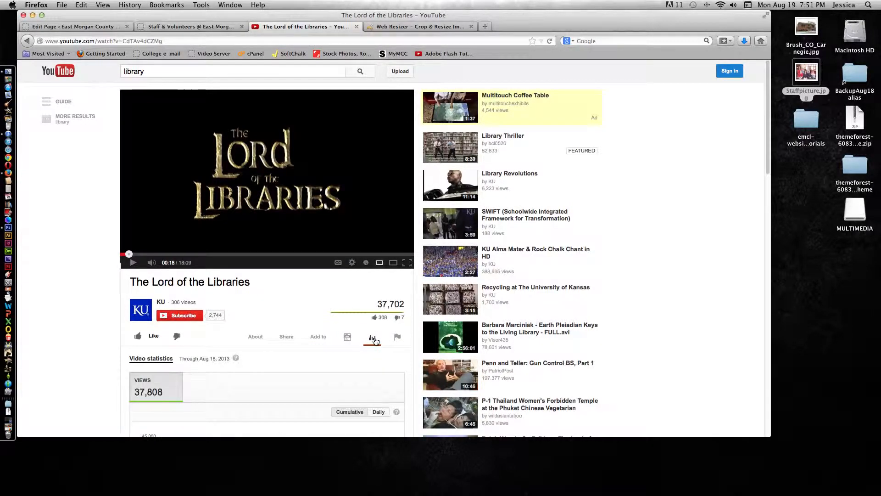
pyautogui.scroll(-5, 375, 351)
pyautogui.scroll(1, 375, 352)
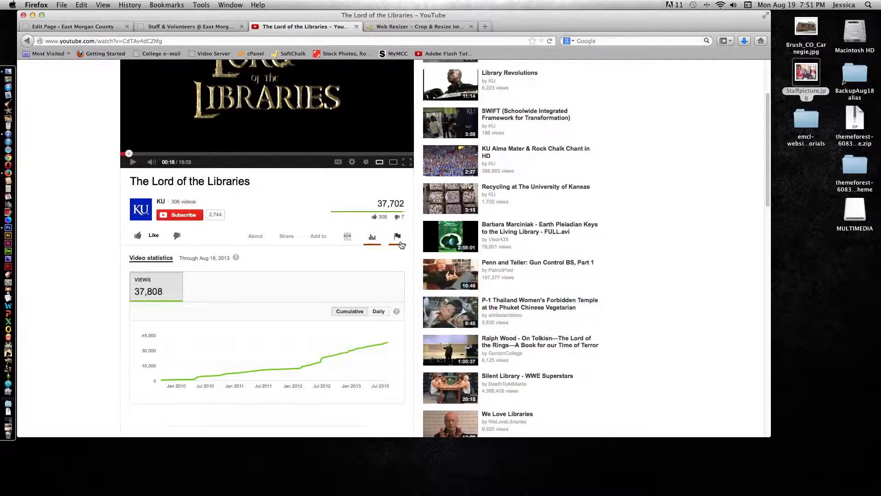
pyautogui.click(397, 236)
pyautogui.click(286, 236)
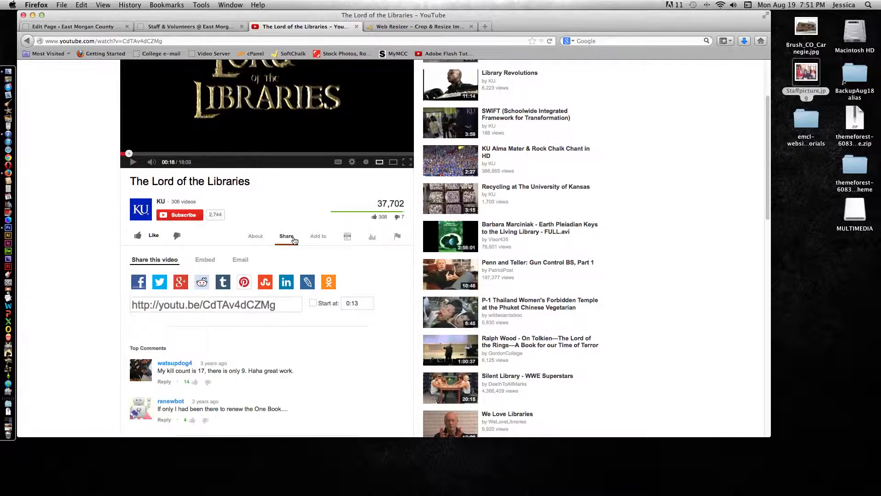
pyautogui.click(205, 259)
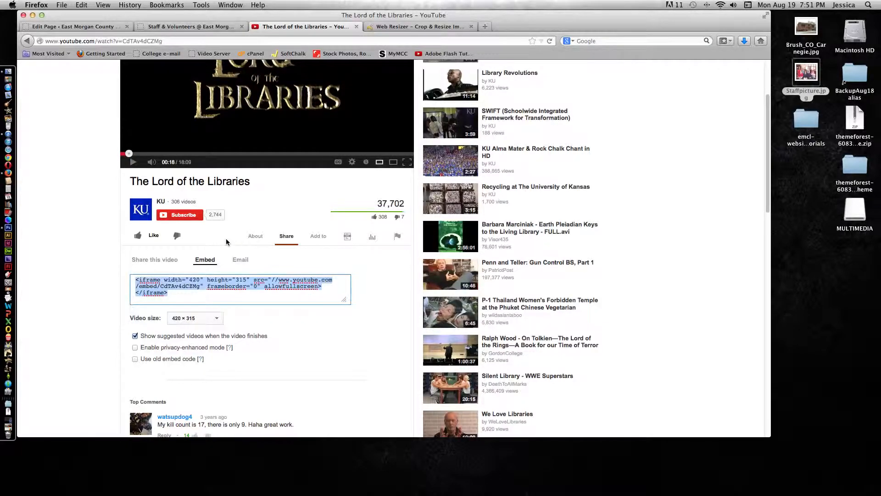
pyautogui.scroll(1, 226, 238)
# - Return to the page editor and delete the embedded video below the staff picture
pyautogui.click(201, 27)
pyautogui.click(83, 30)
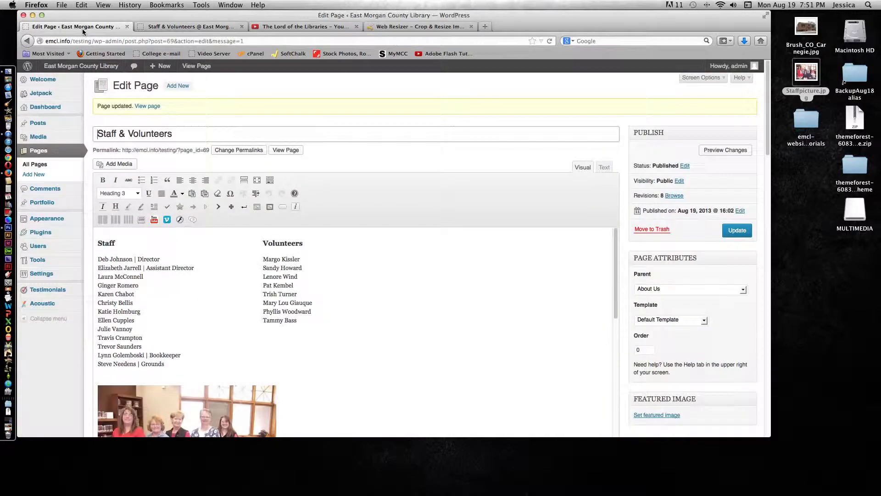
pyautogui.scroll(-10, 251, 281)
pyautogui.click(252, 323)
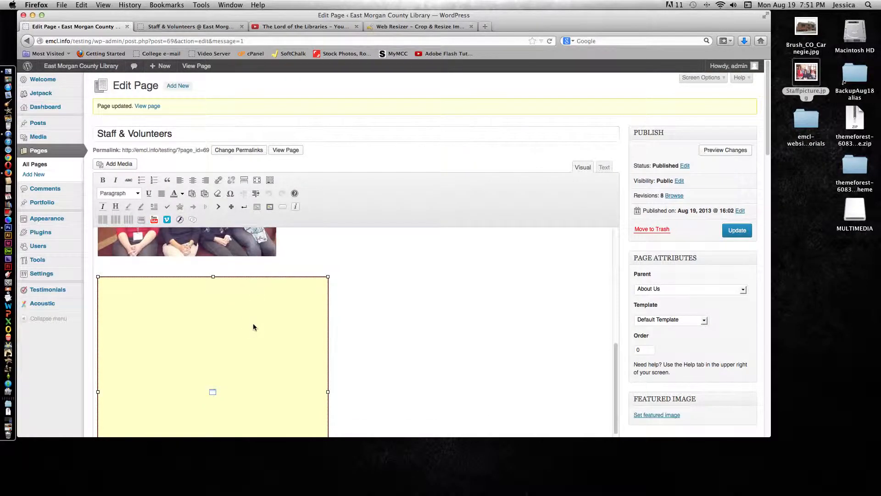
pyautogui.press('BackSpace')
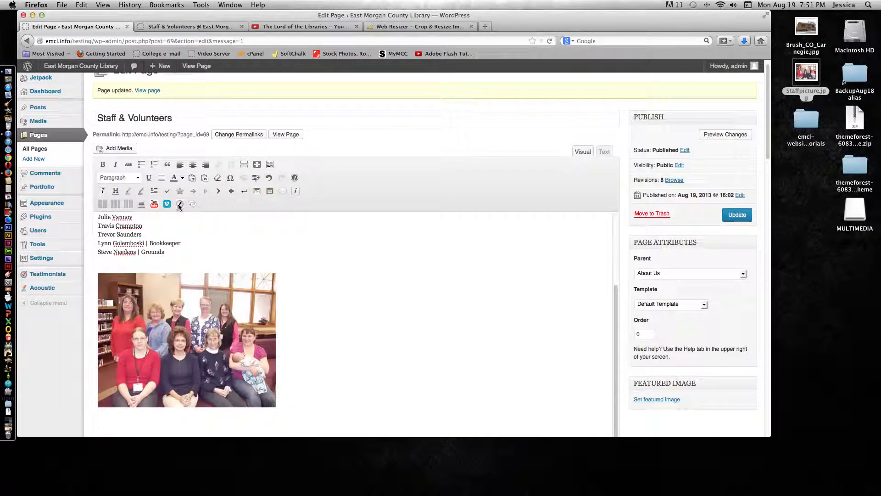
pyautogui.click(155, 204)
pyautogui.press('super+v')
pyautogui.click(368, 252)
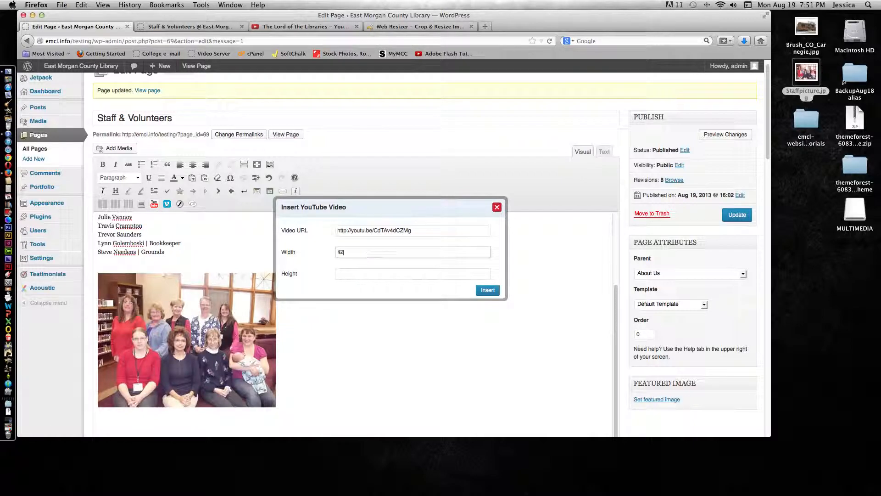
pyautogui.click(365, 273)
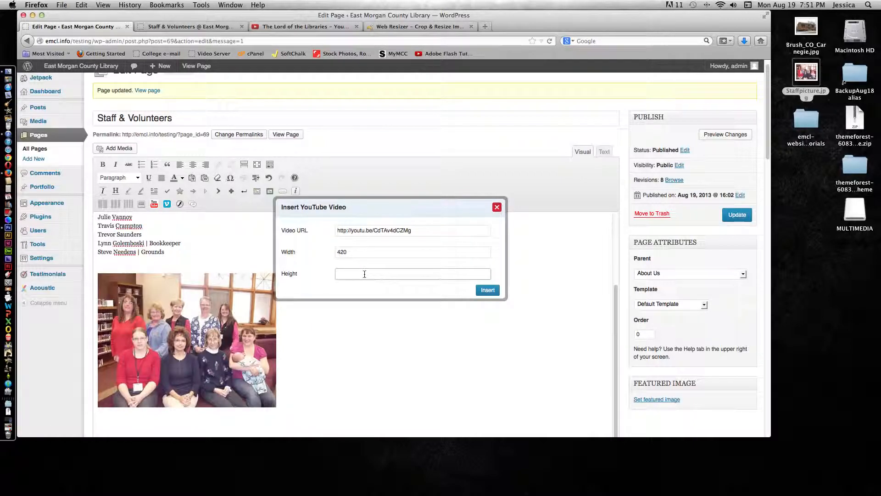
pyautogui.write('315')
pyautogui.click(487, 290)
pyautogui.scroll(-2, 505, 279)
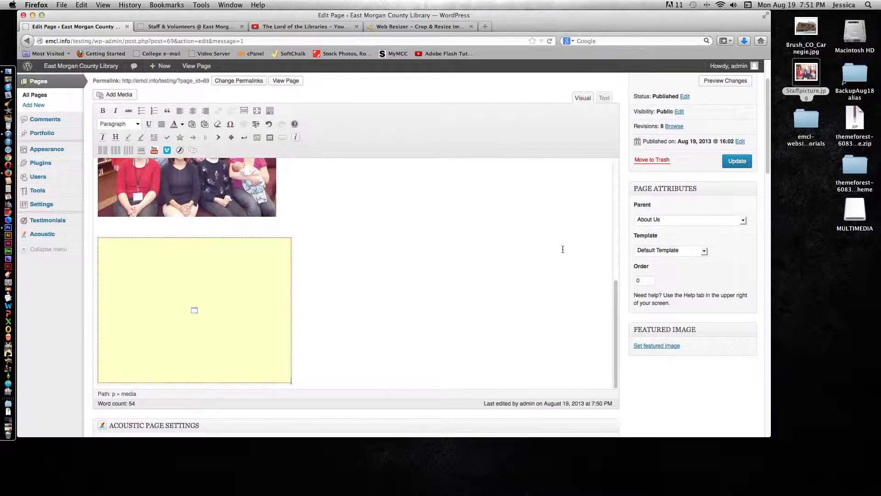
pyautogui.click(743, 163)
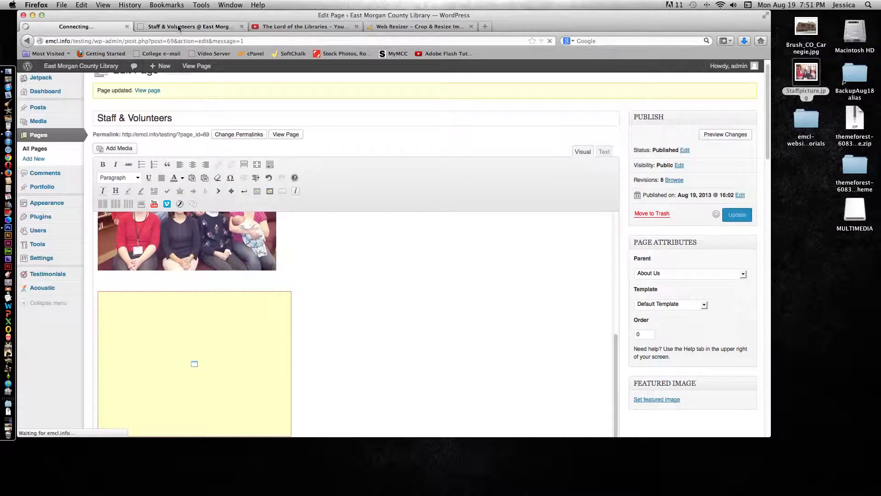
# - Reload the live Staff & Volunteers page and try to play the resized embedded video
pyautogui.click(179, 26)
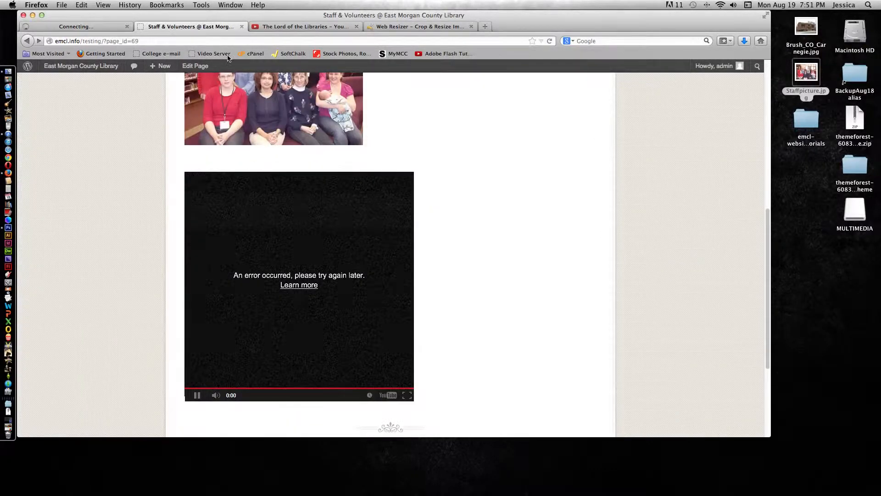
pyautogui.click(550, 41)
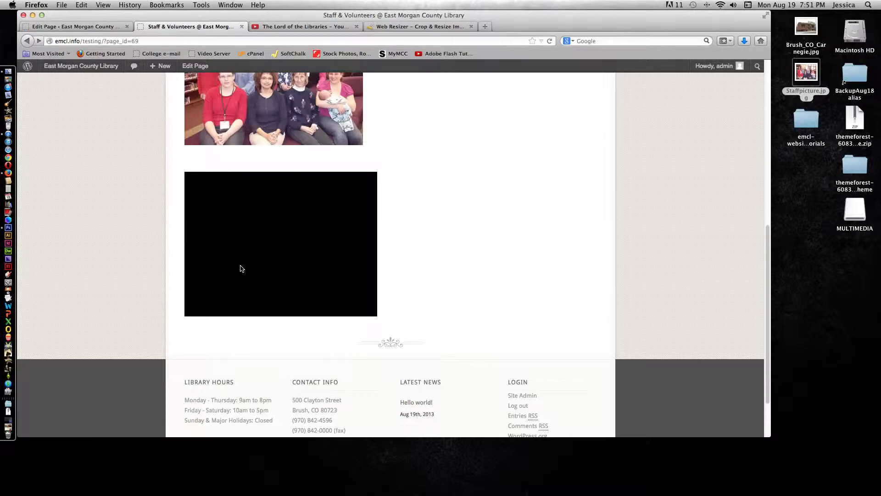
pyautogui.click(275, 231)
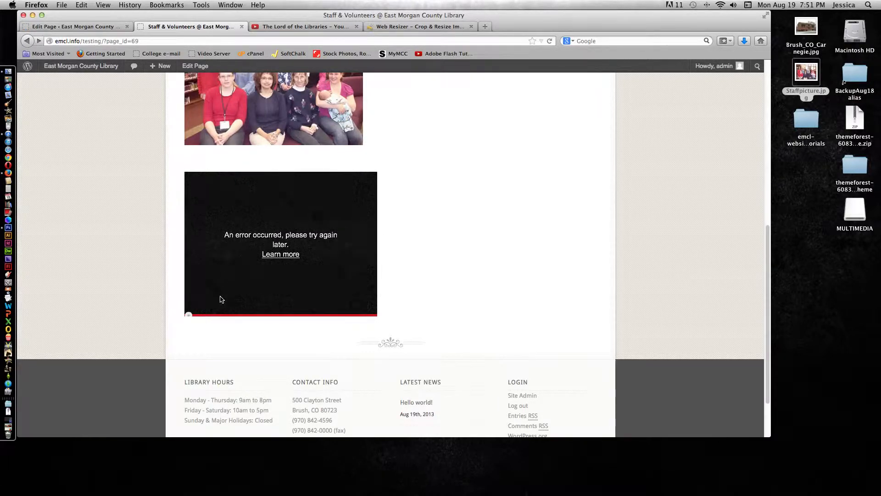
pyautogui.moveTo(192, 315)
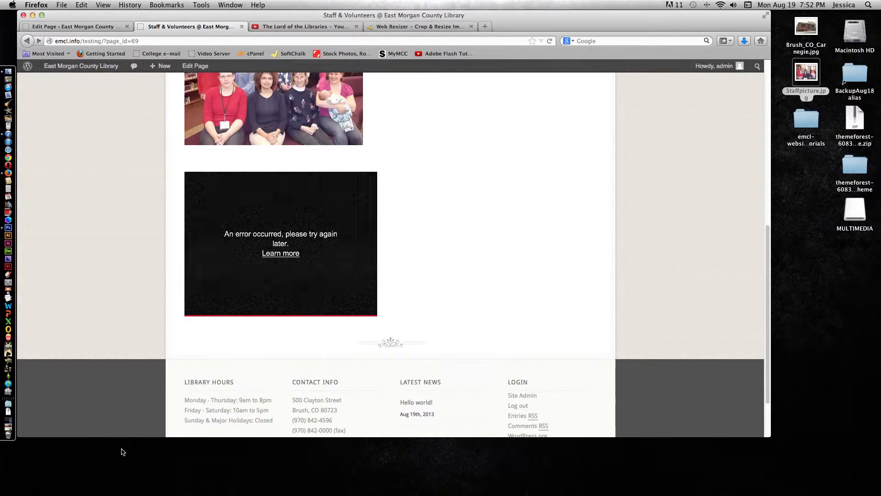
# - Review the uploaded files in the WordPress Media Library, and switch to the Web Resizer website
pyautogui.click(97, 27)
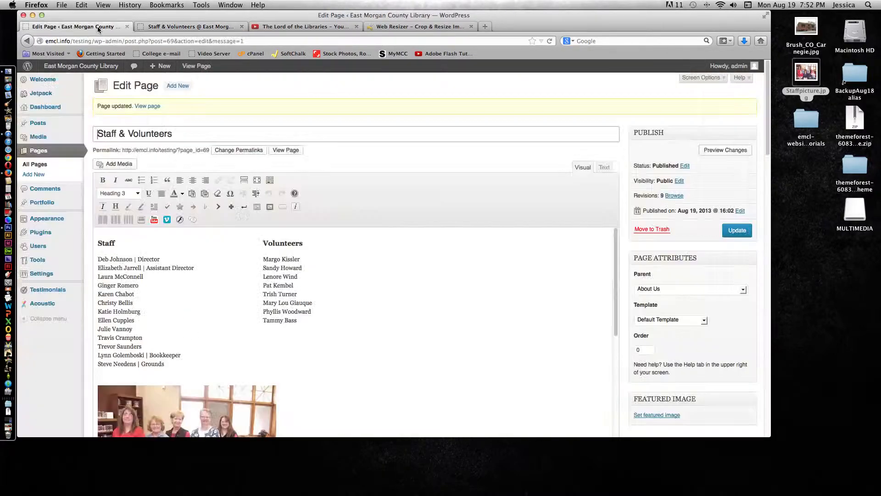
pyautogui.moveTo(46, 143)
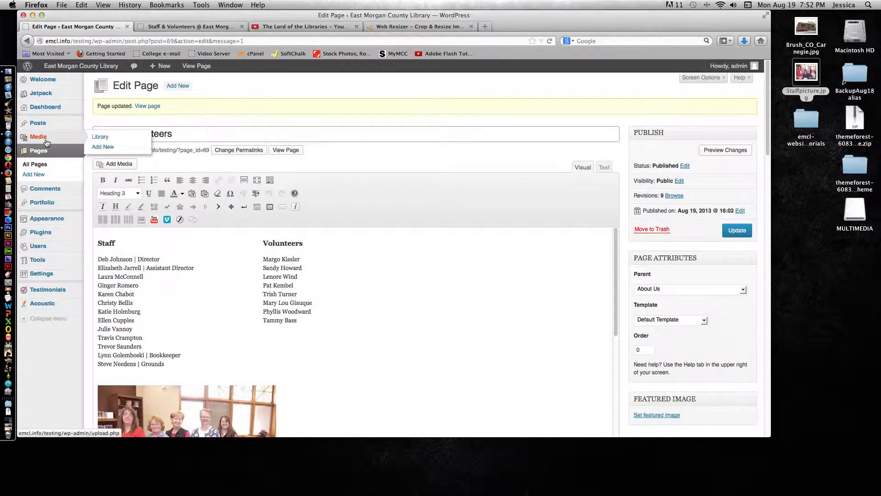
pyautogui.click(48, 138)
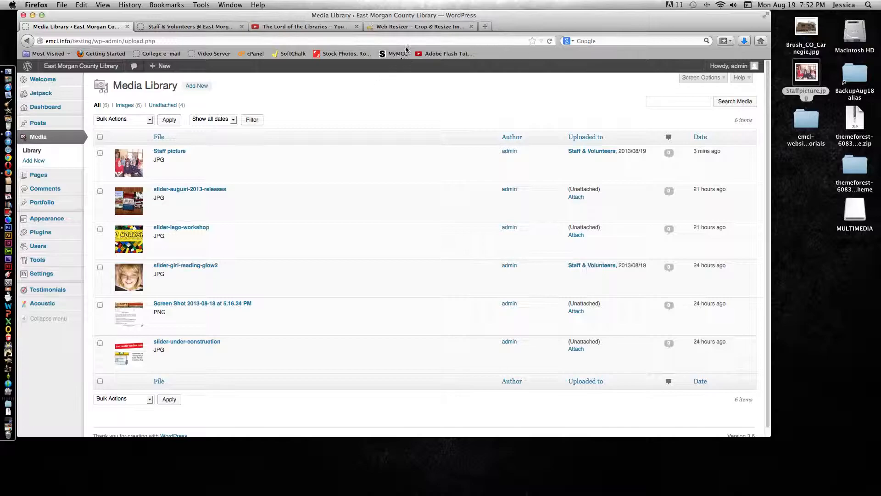
pyautogui.click(406, 29)
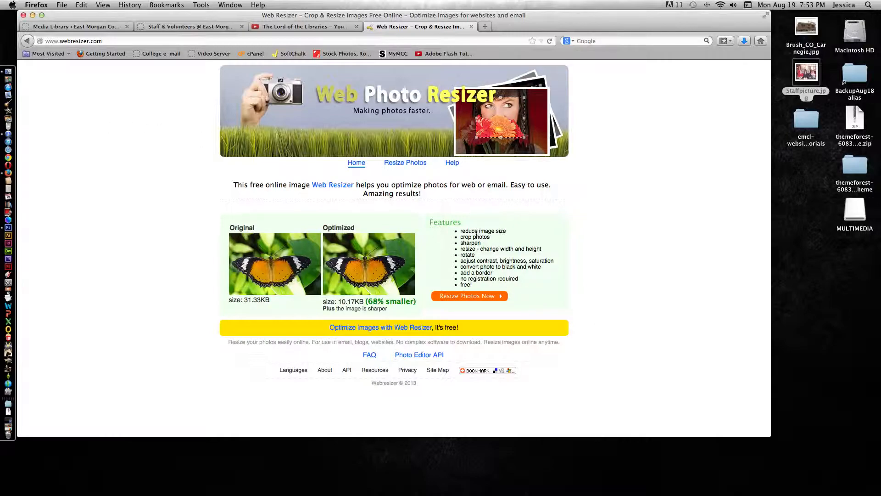
# - Open Web Resizer's photo resizing tool, and return to the East Morgan County Library site to show its home page slider
pyautogui.click(475, 299)
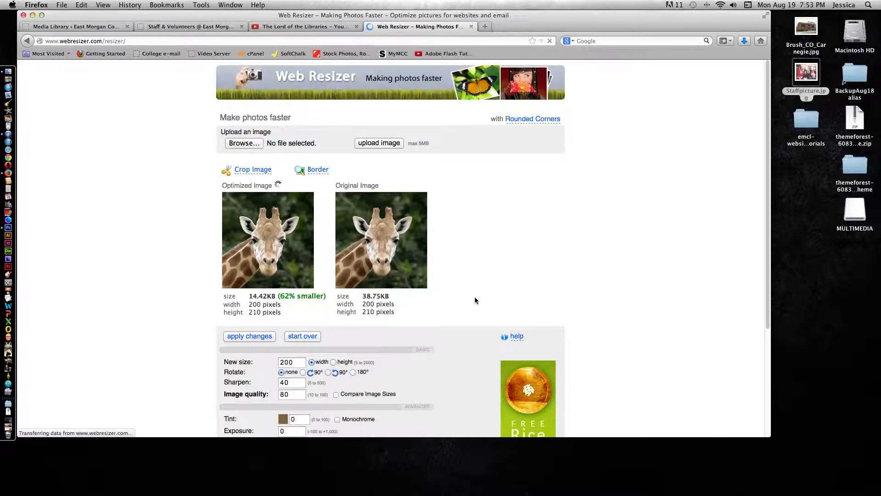
pyautogui.click(82, 27)
pyautogui.click(165, 26)
pyautogui.press('super+r')
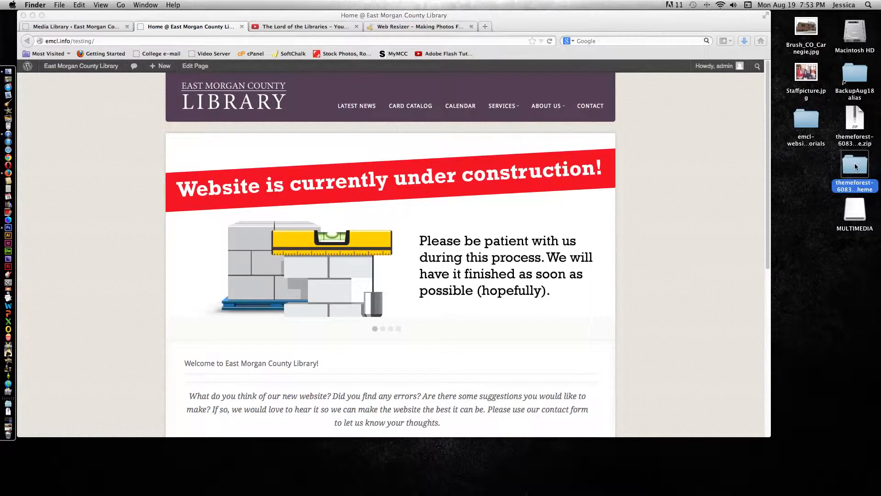
# - Open index.html from the documentation folder inside the themeforest theme folder on the desktop
pyautogui.doubleClick(854, 165)
pyautogui.doubleClick(542, 316)
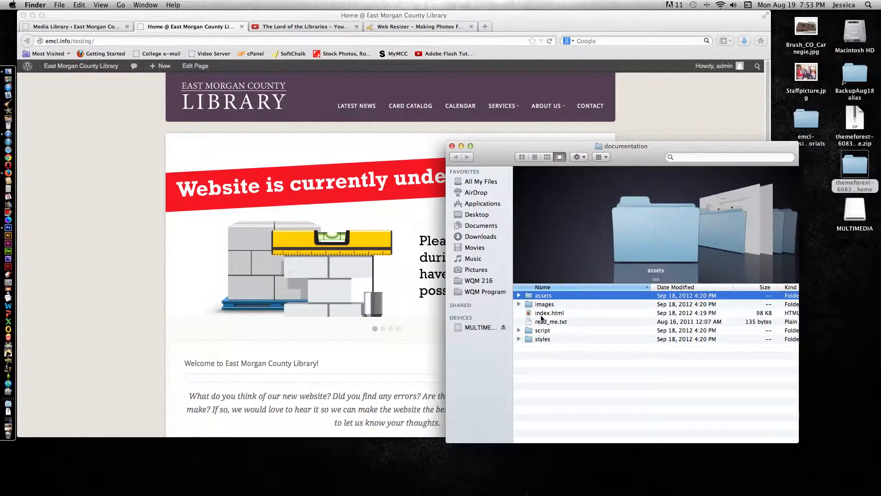
pyautogui.doubleClick(540, 315)
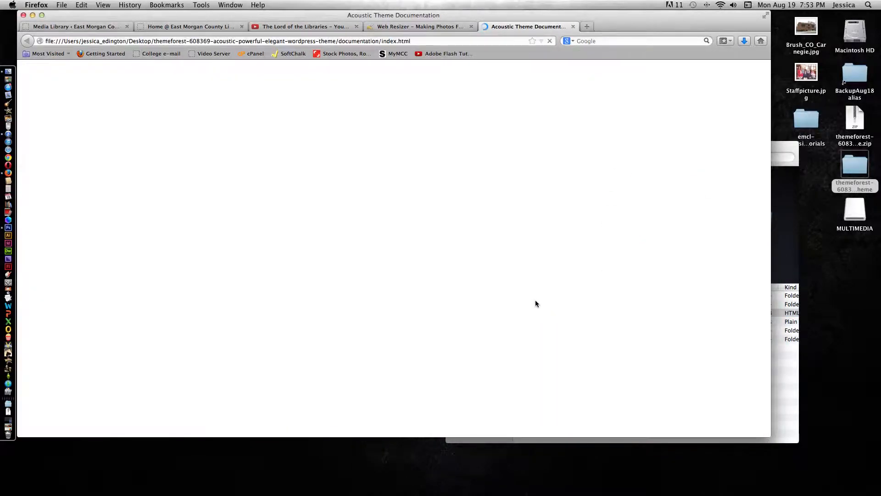
# - Go to the Nivo Slider/Fader section of the Acoustic theme documentation and examine its instructions and optimal image size
pyautogui.scroll(-2, 447, 275)
pyautogui.scroll(-6, 446, 270)
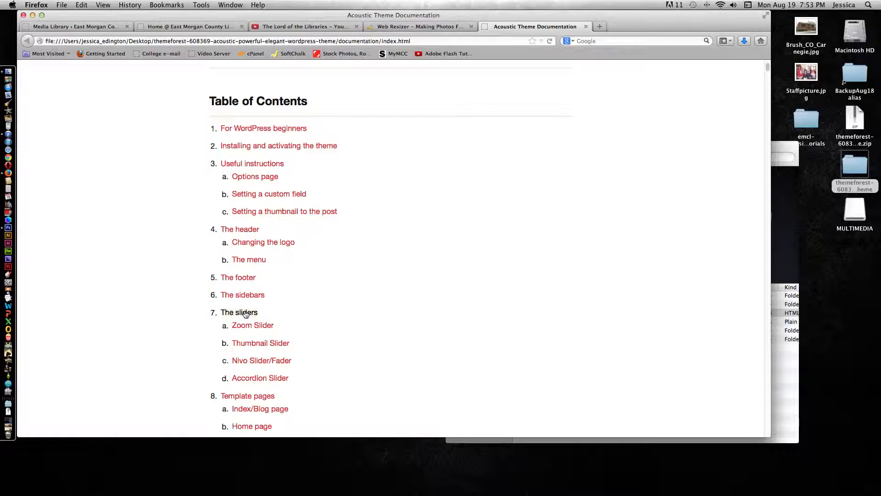
pyautogui.click(252, 362)
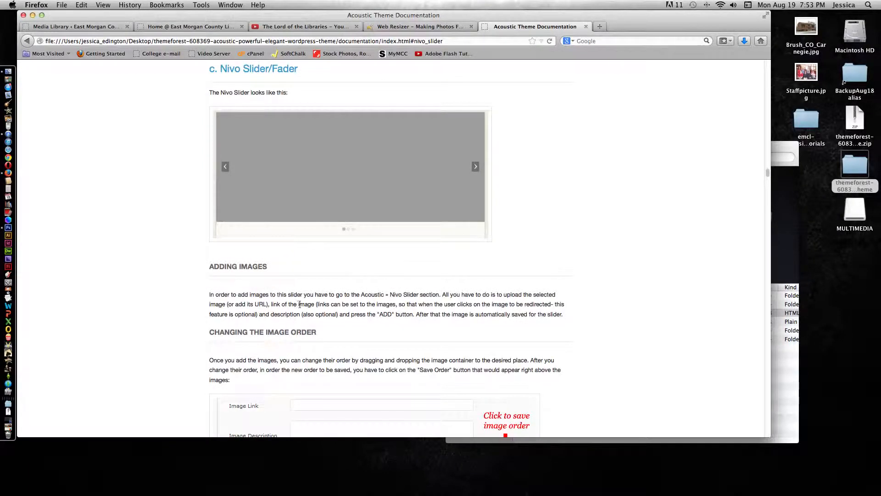
pyautogui.scroll(-5, 289, 321)
pyautogui.scroll(-8, 329, 230)
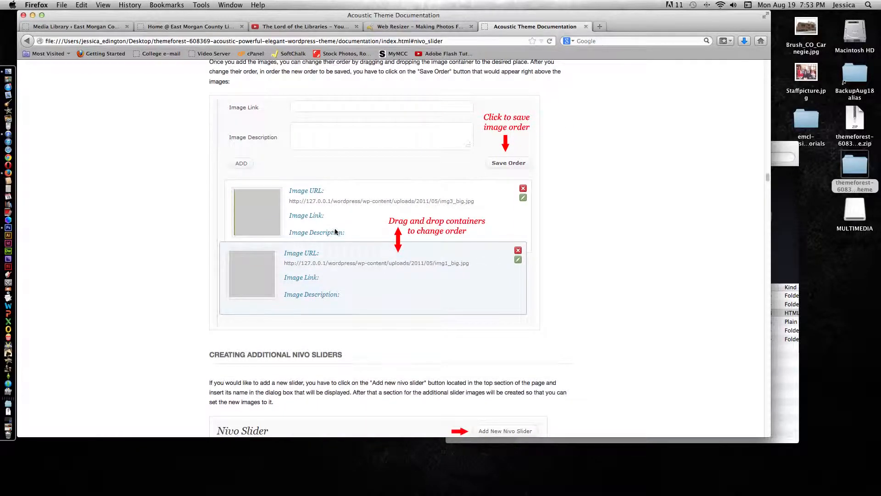
pyautogui.scroll(-6, 351, 266)
pyautogui.scroll(-6, 352, 268)
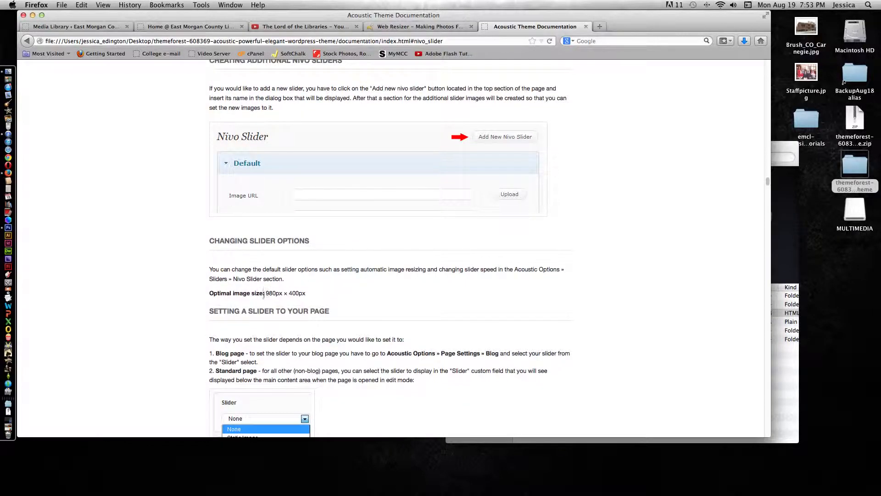
pyautogui.moveTo(280, 292); pyautogui.dragTo(317, 297)
pyautogui.click(327, 294)
# - Preview the desktop photo Brush_CO_Carnegie.jpg, close it, and upload that file to Web Resizer
pyautogui.doubleClick(806, 28)
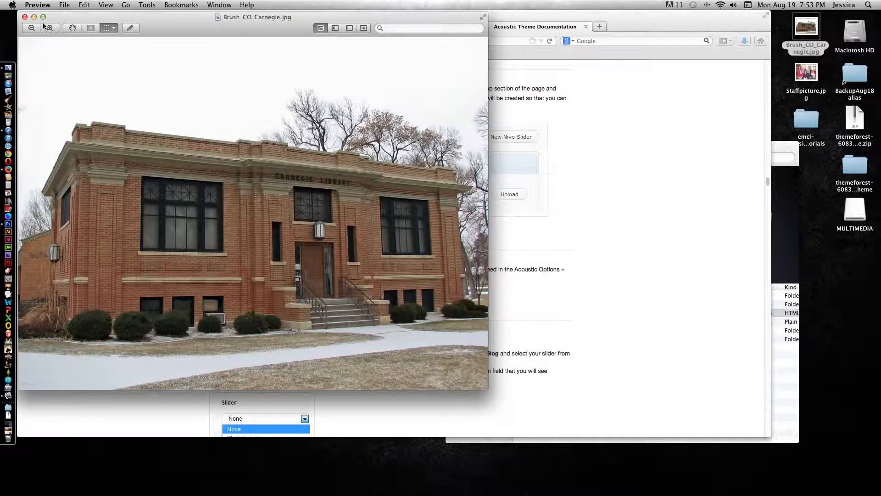
pyautogui.click(24, 17)
pyautogui.click(400, 27)
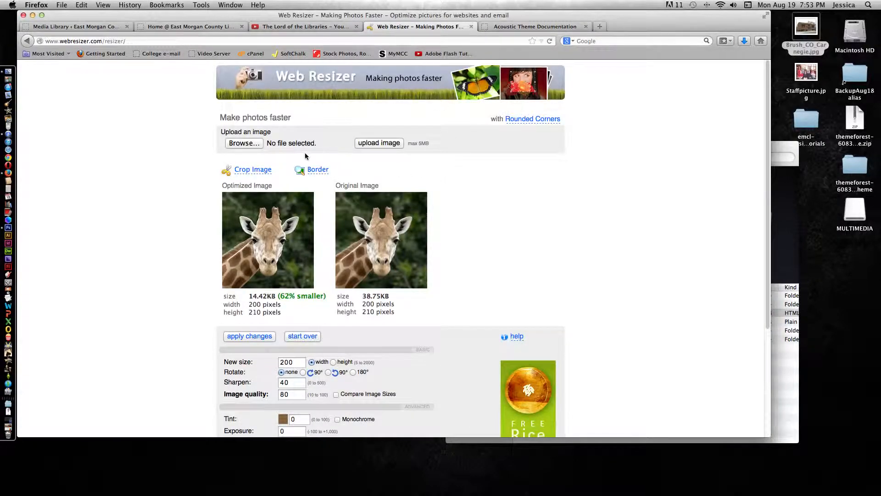
pyautogui.click(244, 143)
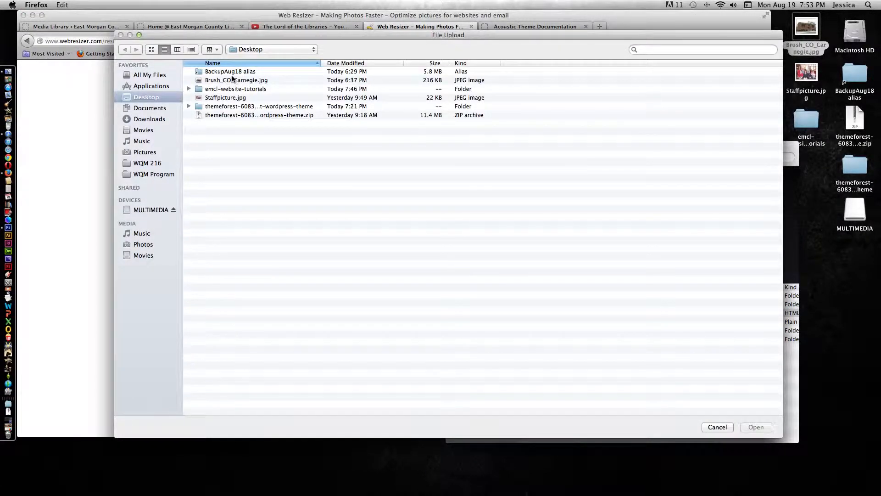
pyautogui.doubleClick(231, 80)
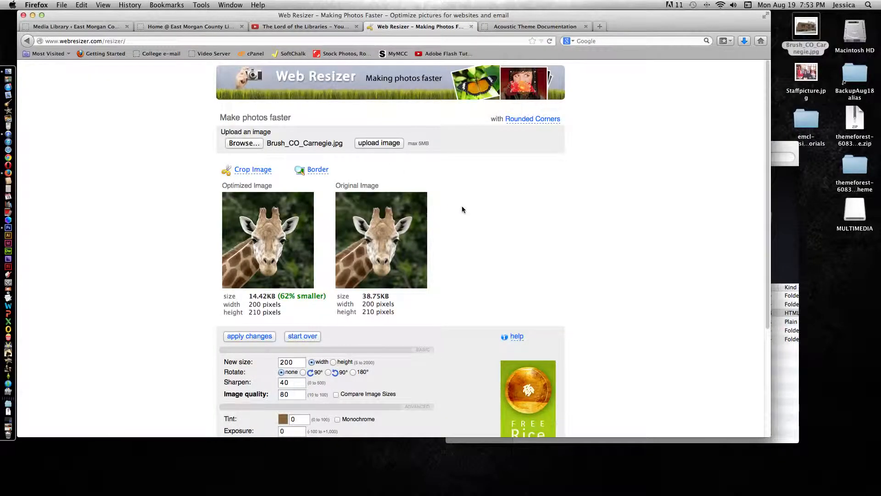
pyautogui.click(369, 144)
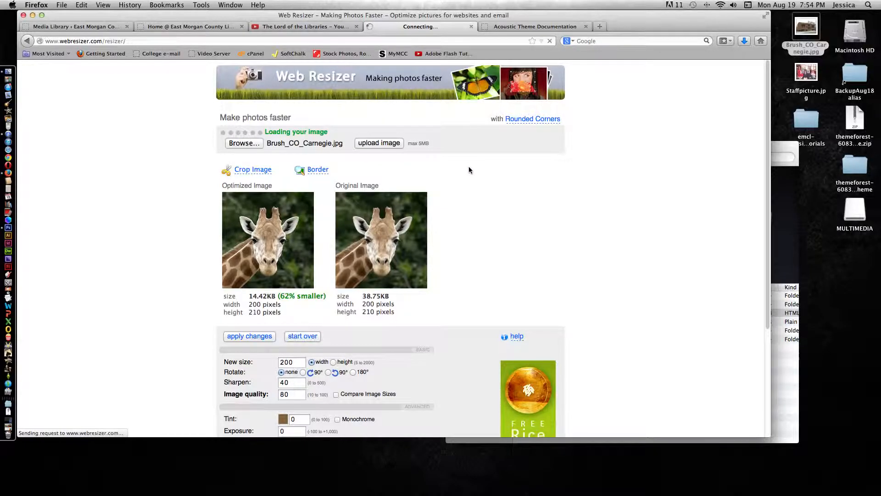
# - Recheck the slider's optimal image size in the theme documentation, look over Web Resizer's image settings, and try to apply the changes
pyautogui.click(509, 28)
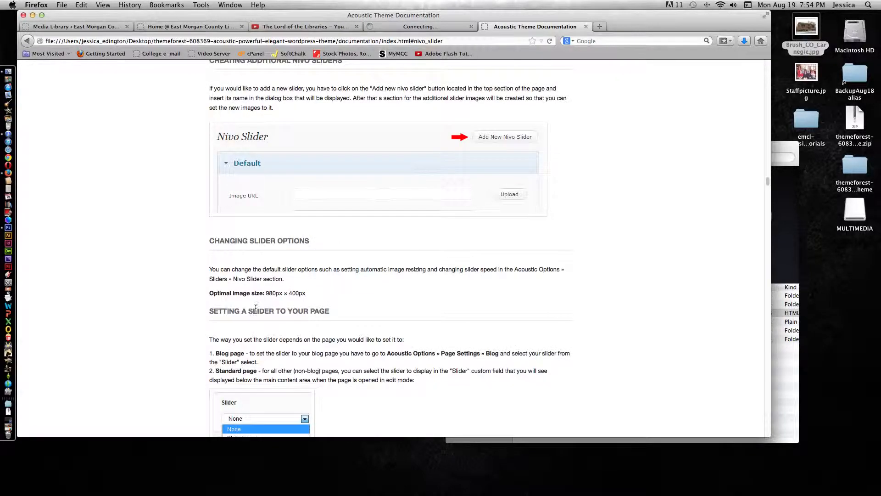
pyautogui.click(412, 28)
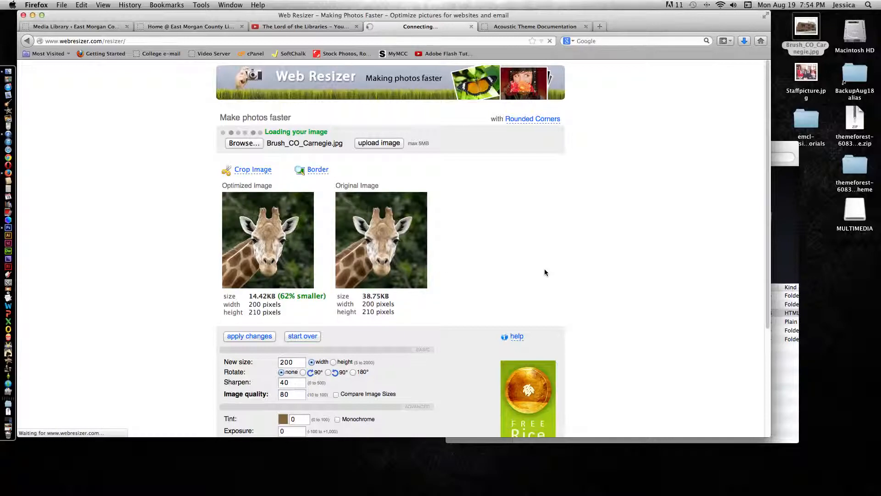
pyautogui.scroll(-2, 545, 273)
pyautogui.scroll(-2, 545, 273)
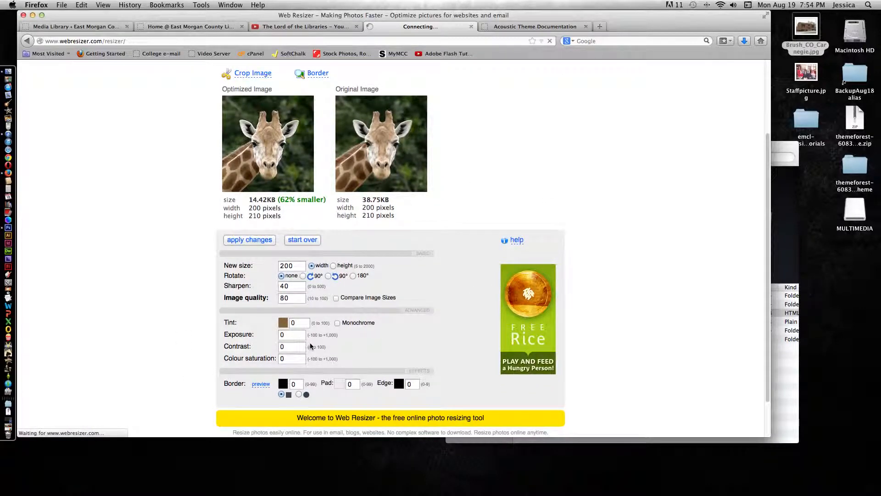
pyautogui.scroll(-1, 315, 339)
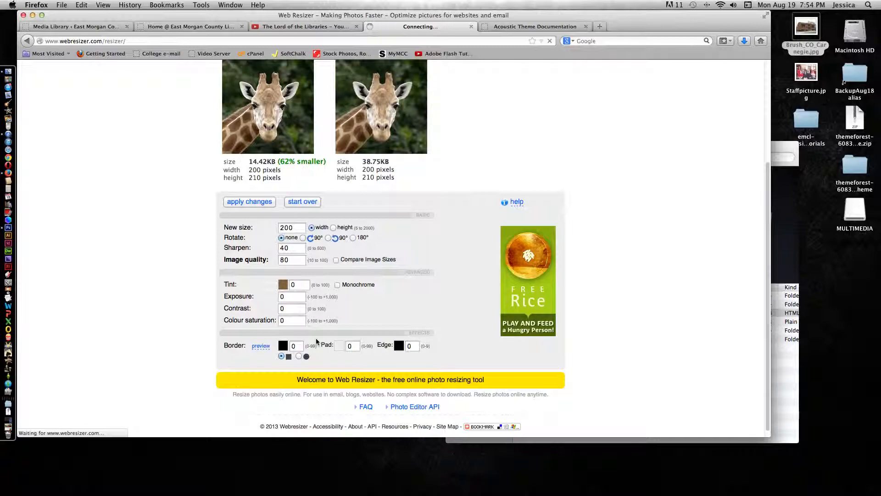
pyautogui.click(262, 201)
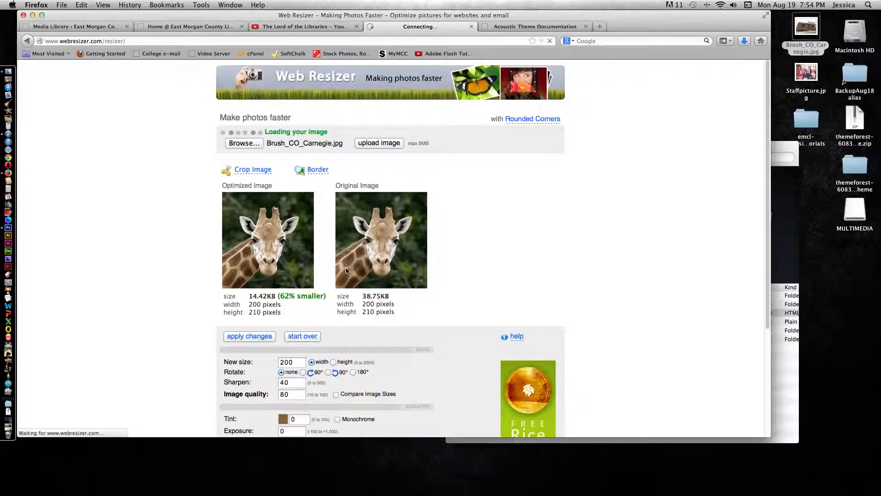
pyautogui.scroll(-6, 426, 271)
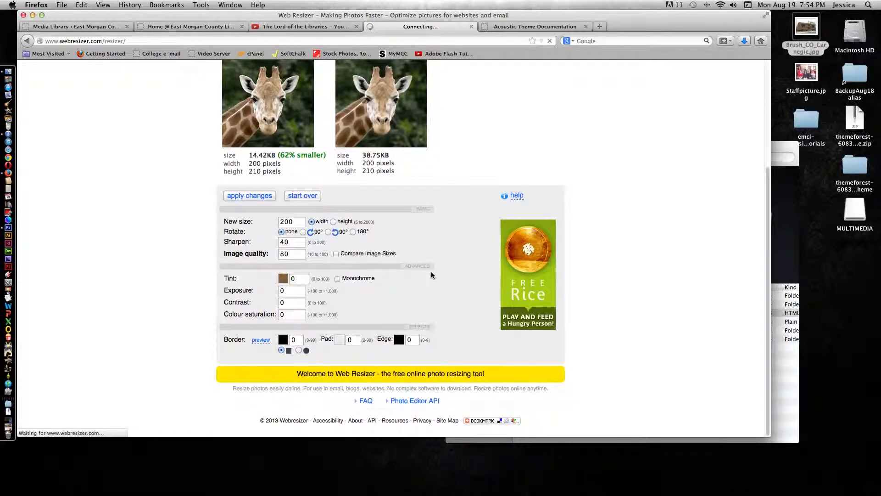